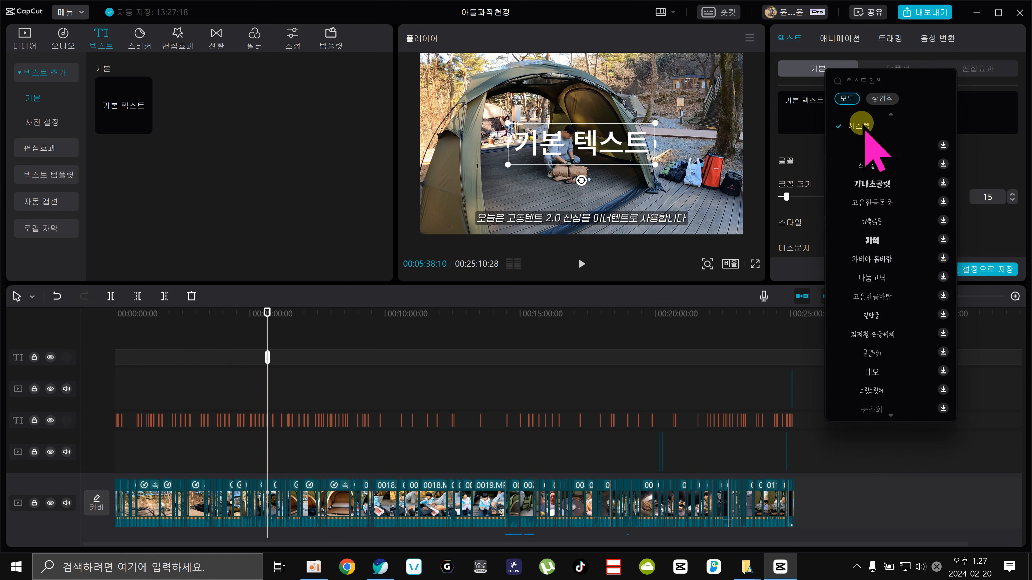
Examine the full font list for the default text, including the installed system fonts
click(847, 97)
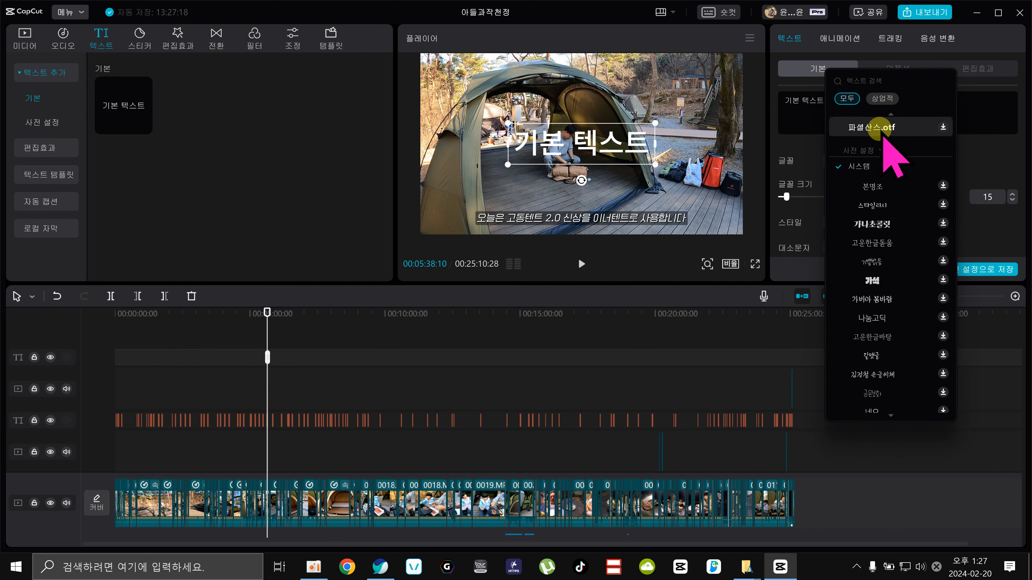
click(871, 150)
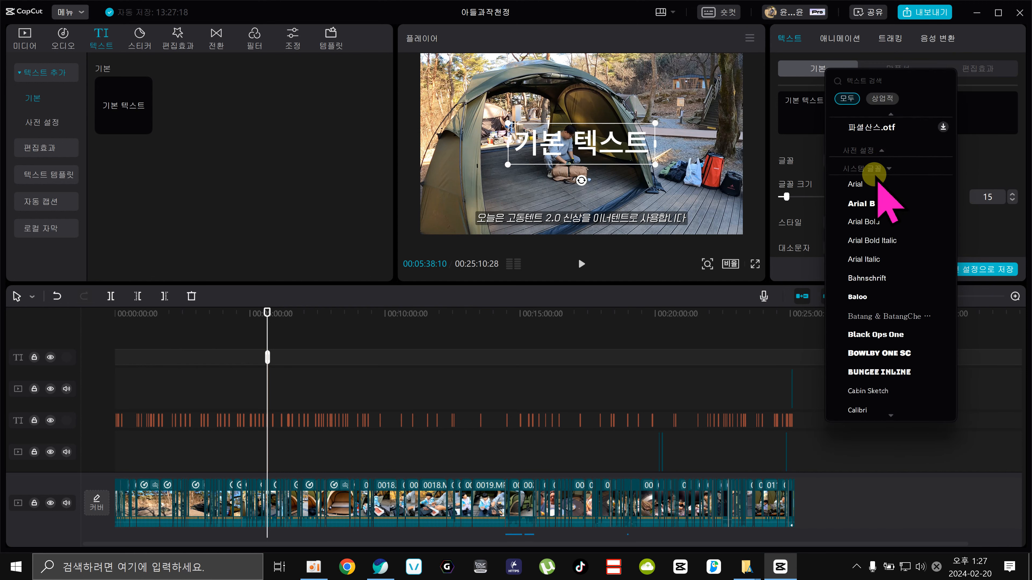
scroll(886, 325, down, 2)
scroll(854, 357, down, 10)
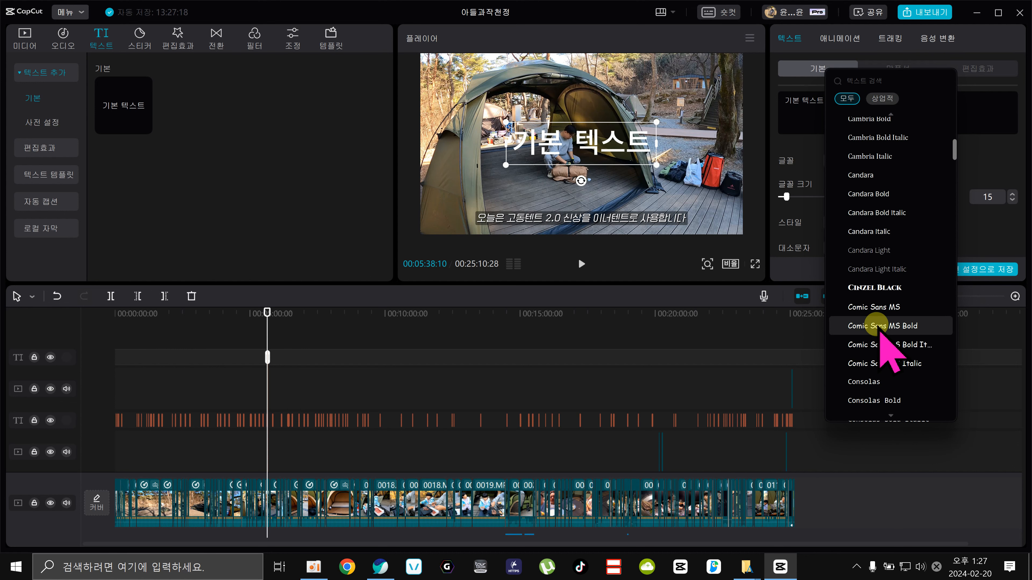
scroll(902, 322, down, 10)
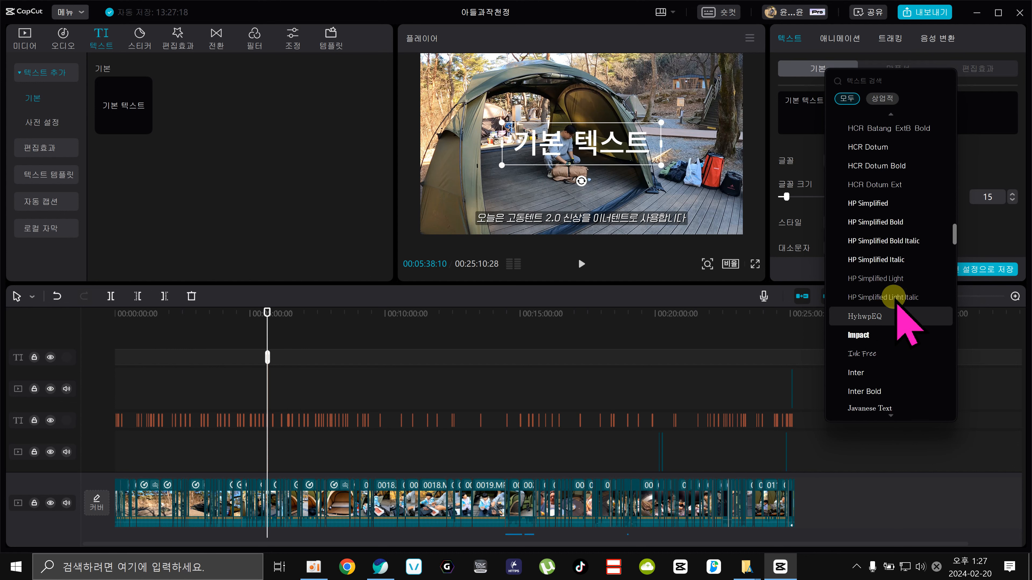
scroll(896, 309, down, 5)
scroll(893, 296, down, 15)
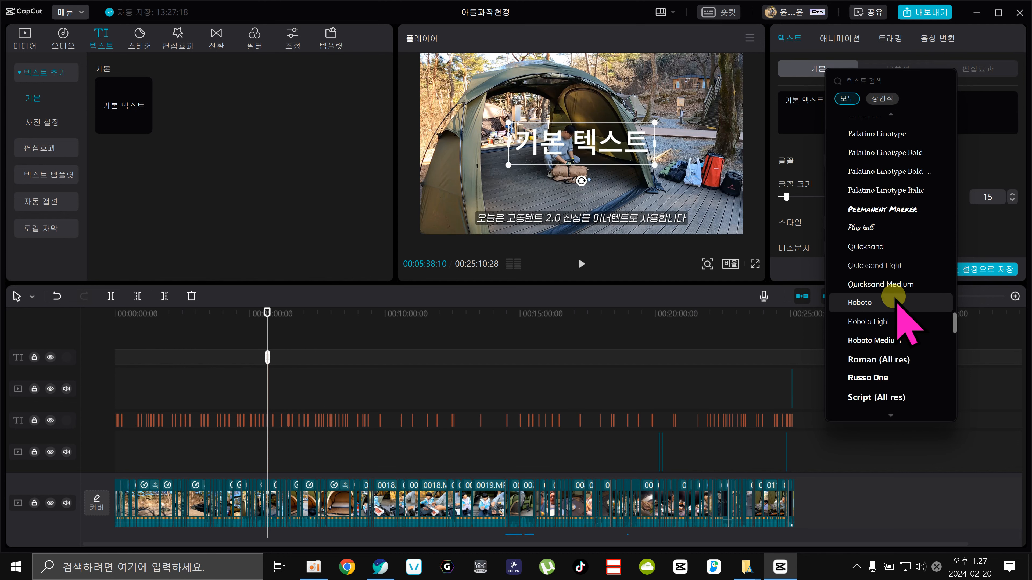
scroll(893, 296, down, 12)
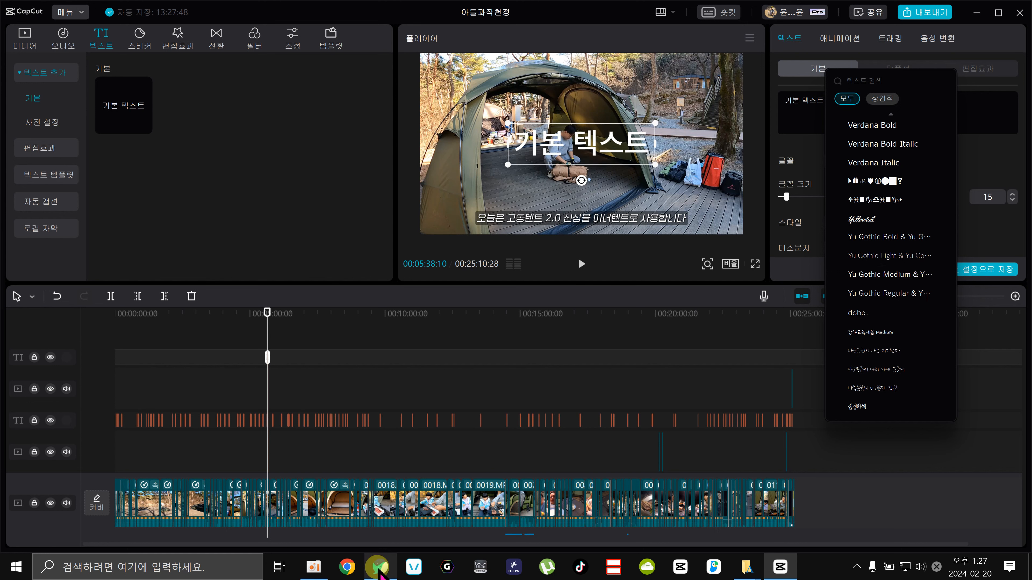
mouse_move(376, 567)
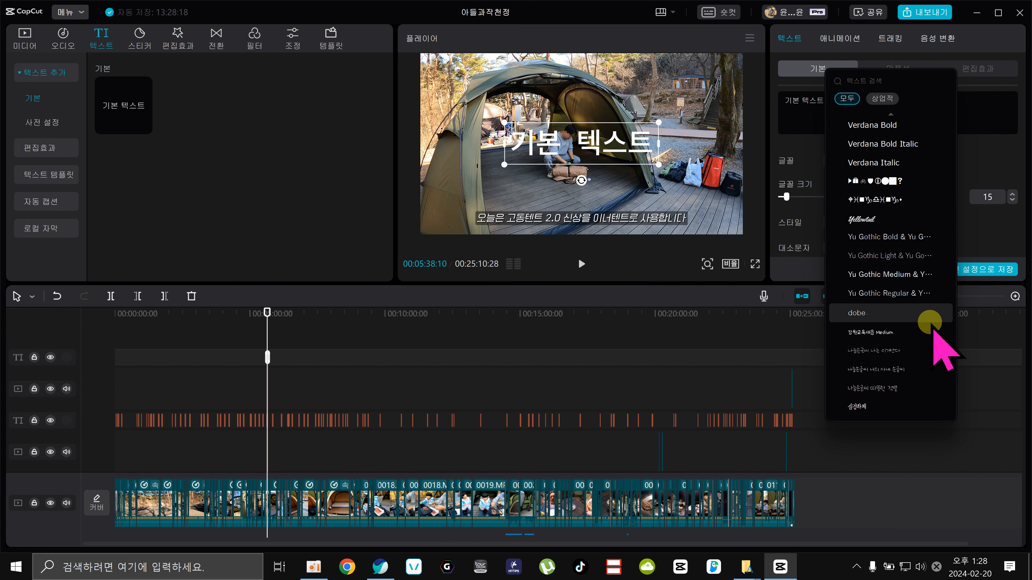
Filter the font list to commercial-use fonts (상업적) and apply the 아네모네 font to the 기본 텍스트 title
click(882, 98)
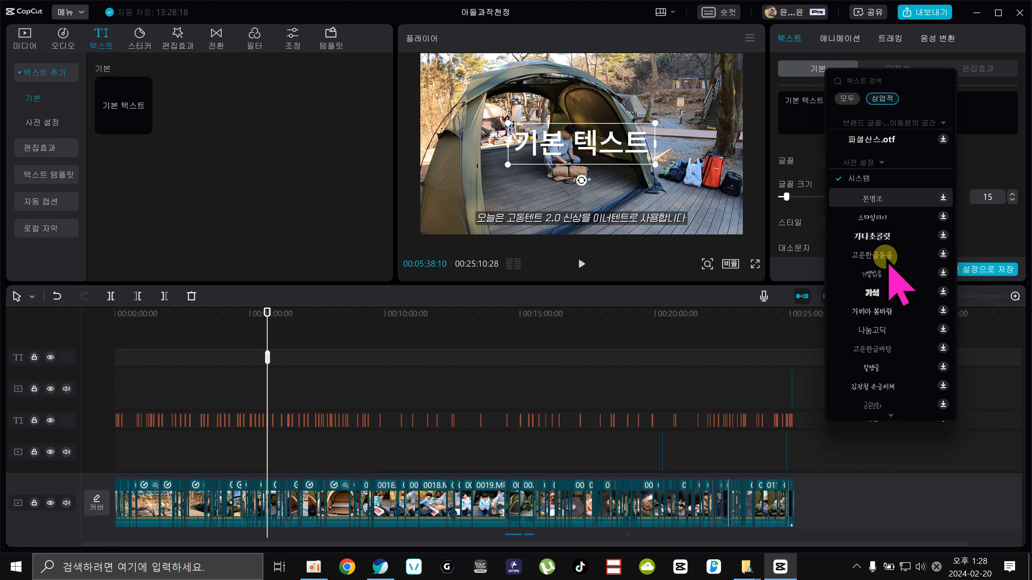
scroll(889, 264, down, 10)
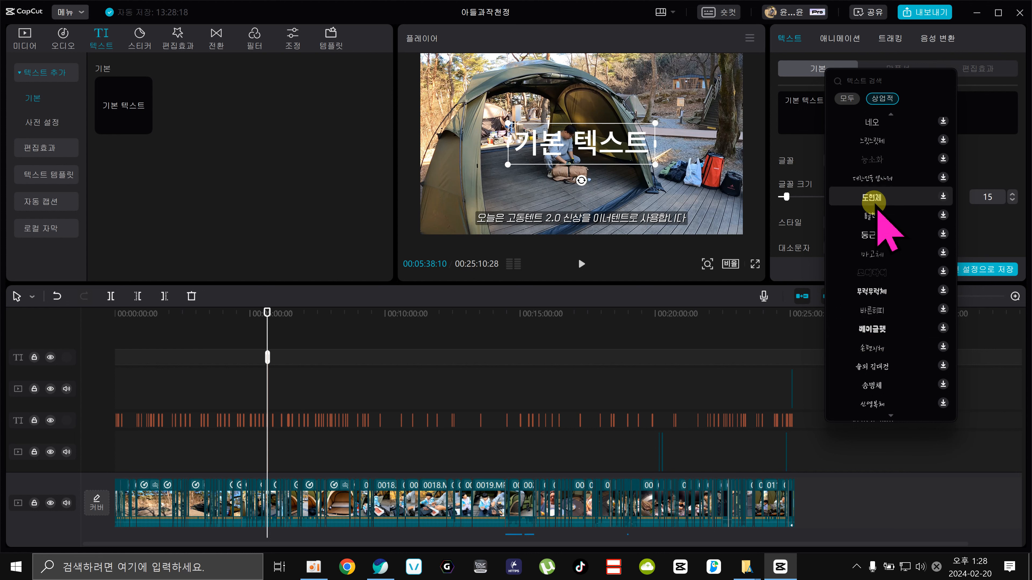
scroll(873, 203, down, 10)
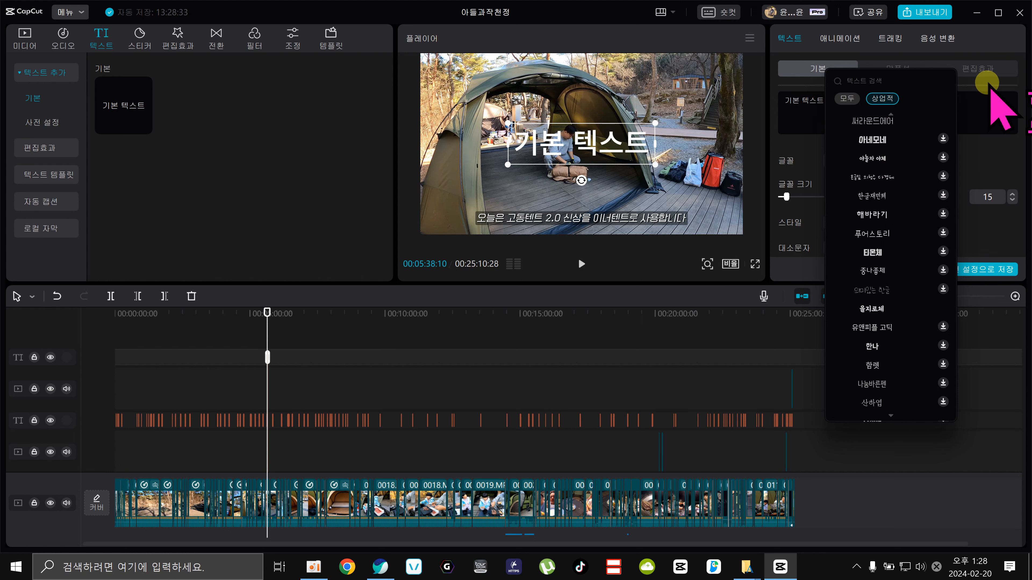
scroll(883, 156, up, 1)
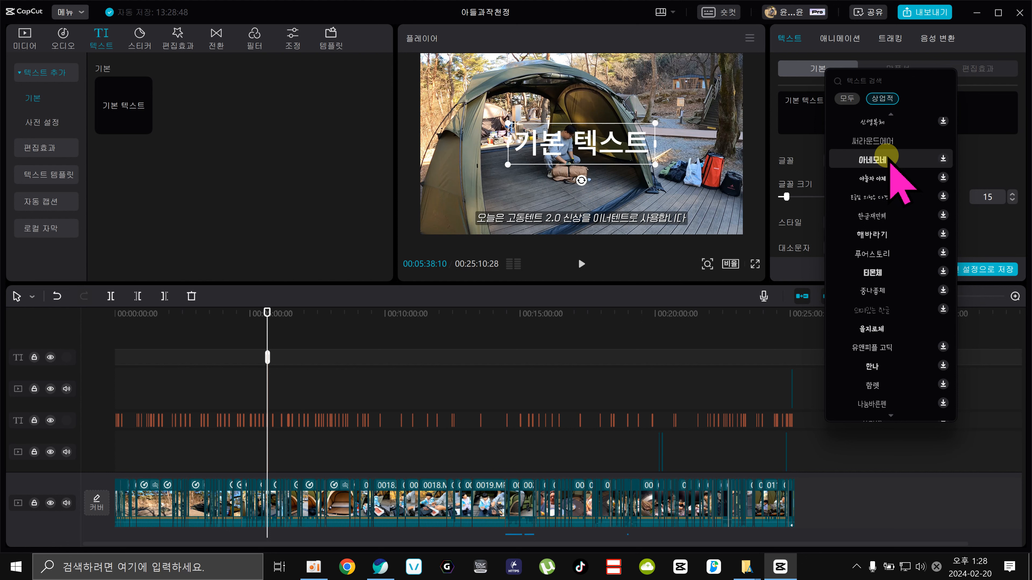
click(886, 159)
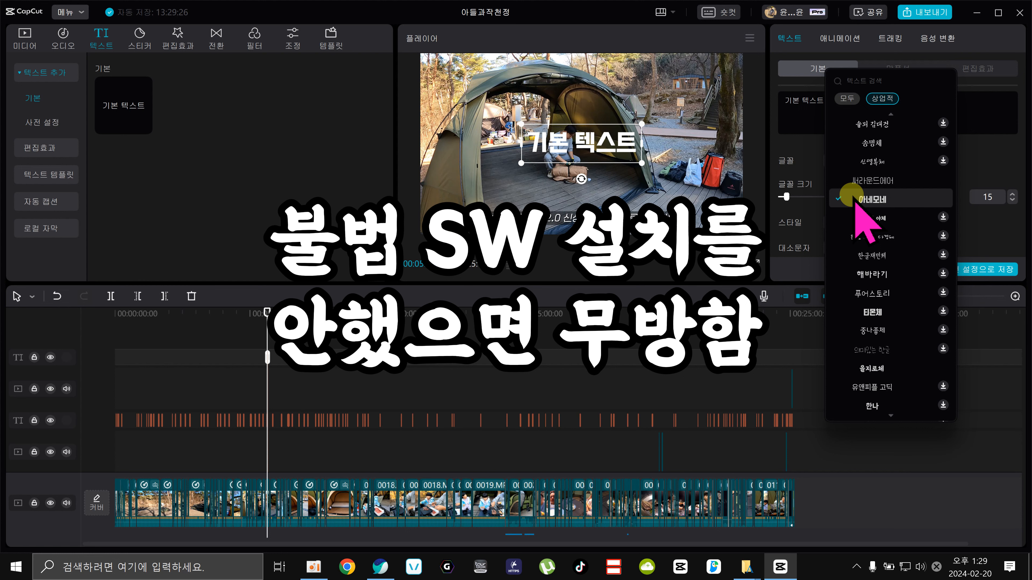
Compare the full font list (모두) with the commercial-use one (상업적), keeping the title's current font, and close the list
click(847, 99)
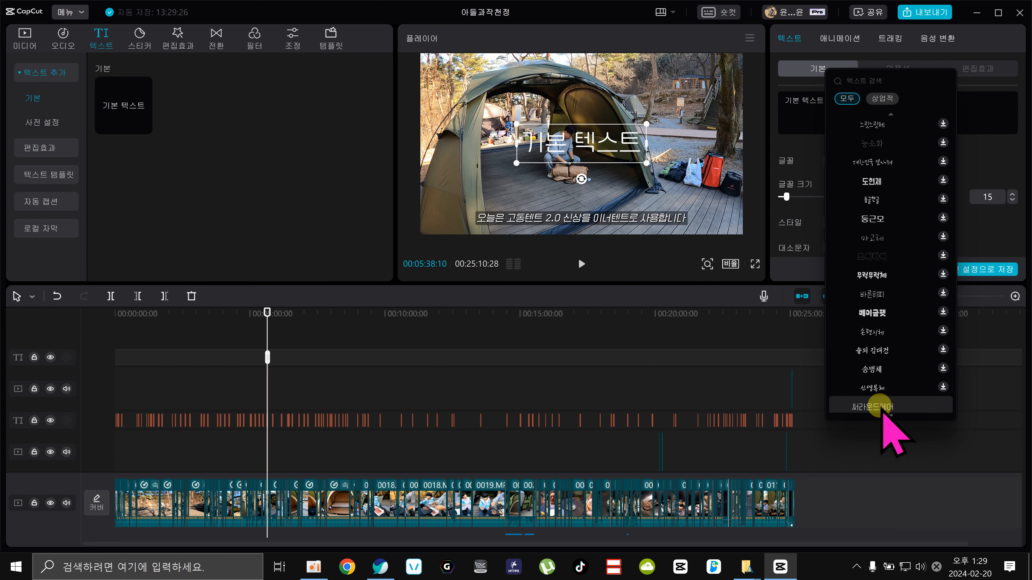
scroll(870, 249, down, 5)
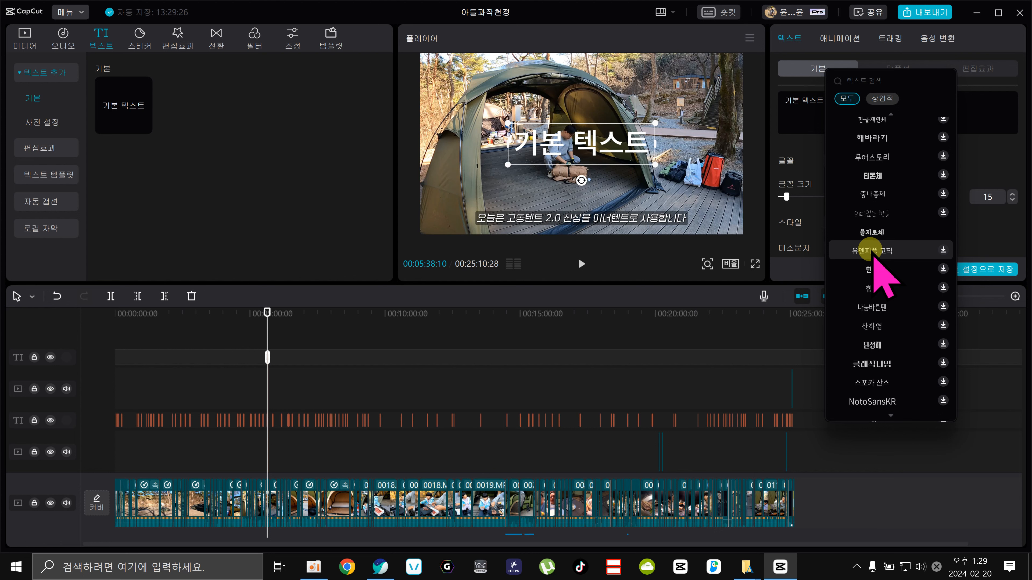
click(881, 99)
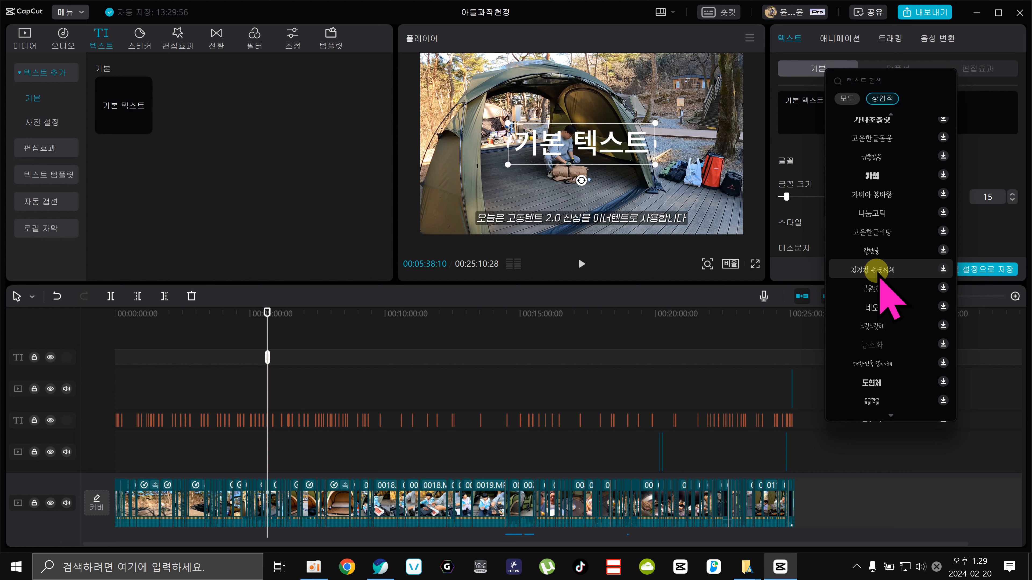
click(66, 37)
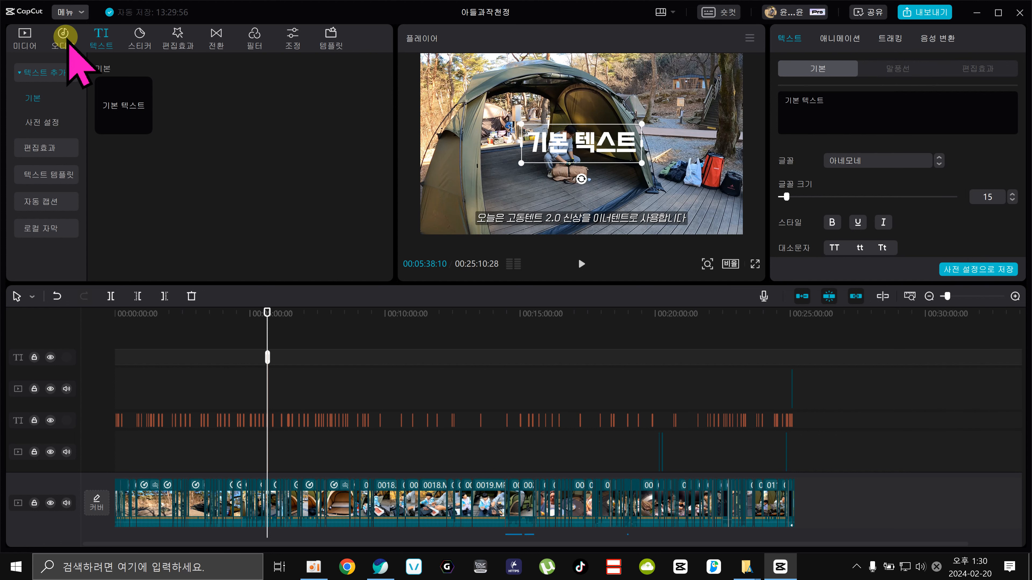
Open the audio library and look through the Valentine's Day (발렌타인 데이) music tracks
click(65, 38)
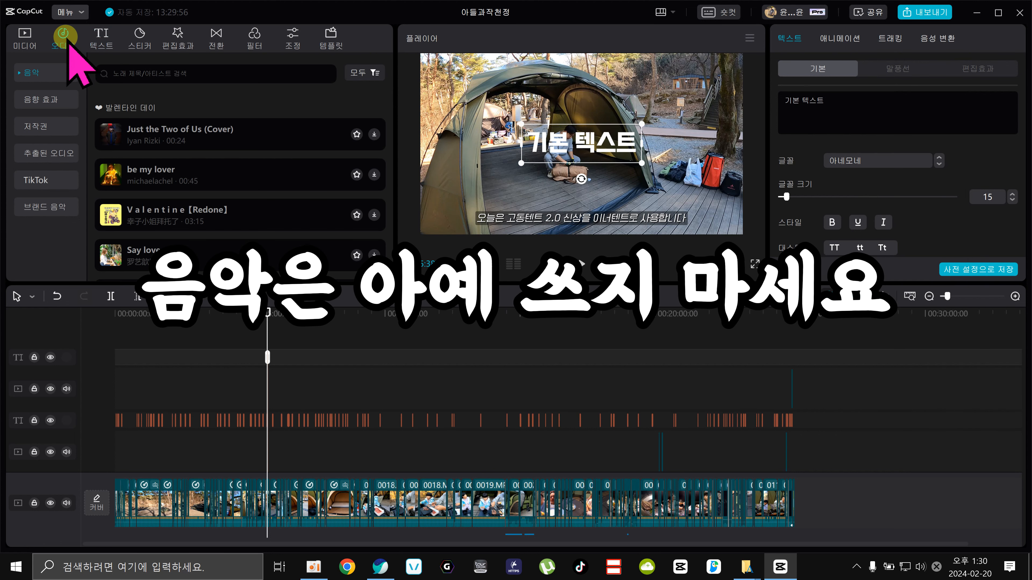
click(19, 72)
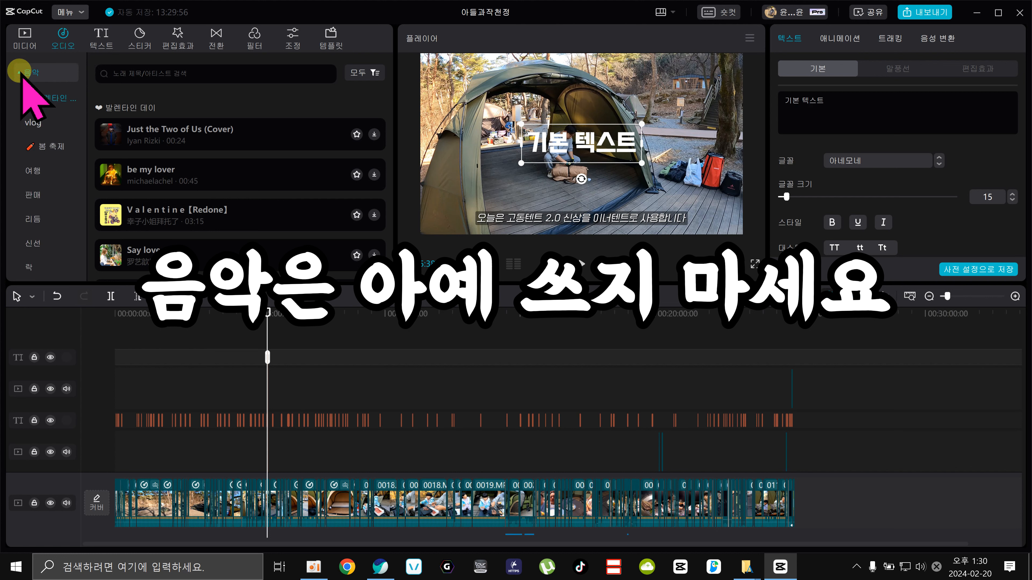
click(43, 98)
click(19, 72)
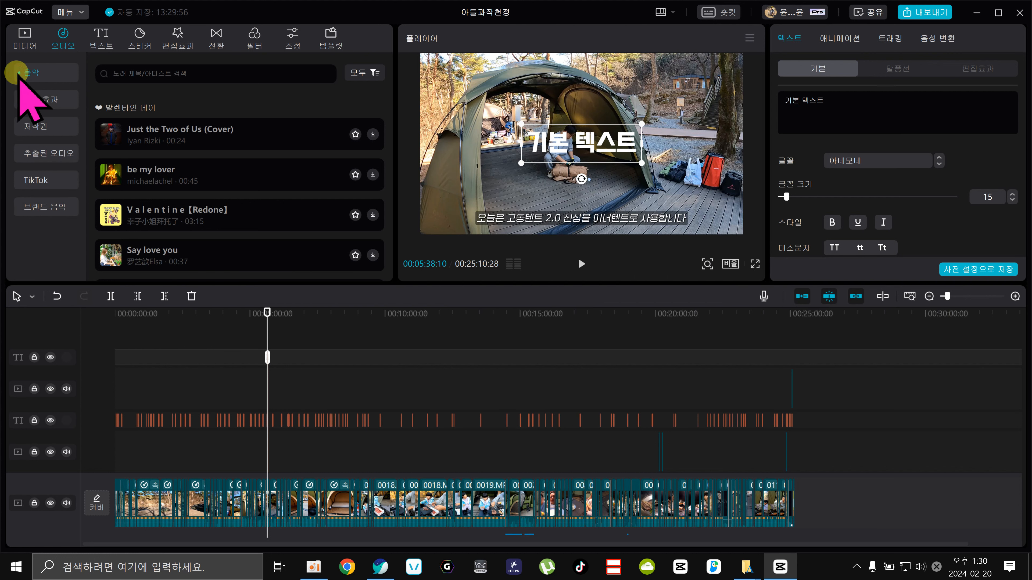
scroll(276, 155, down, 10)
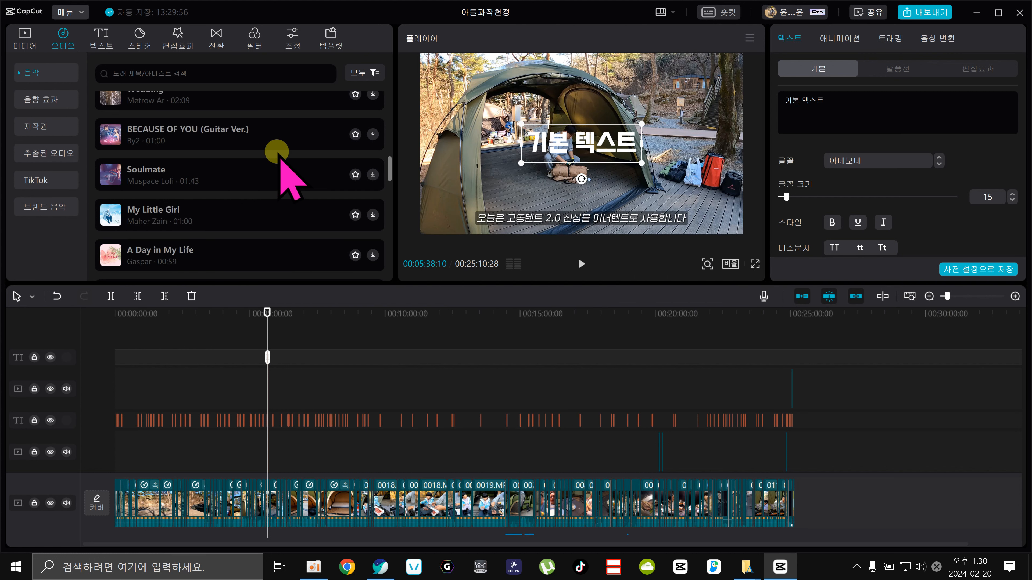
scroll(278, 152, up, 10)
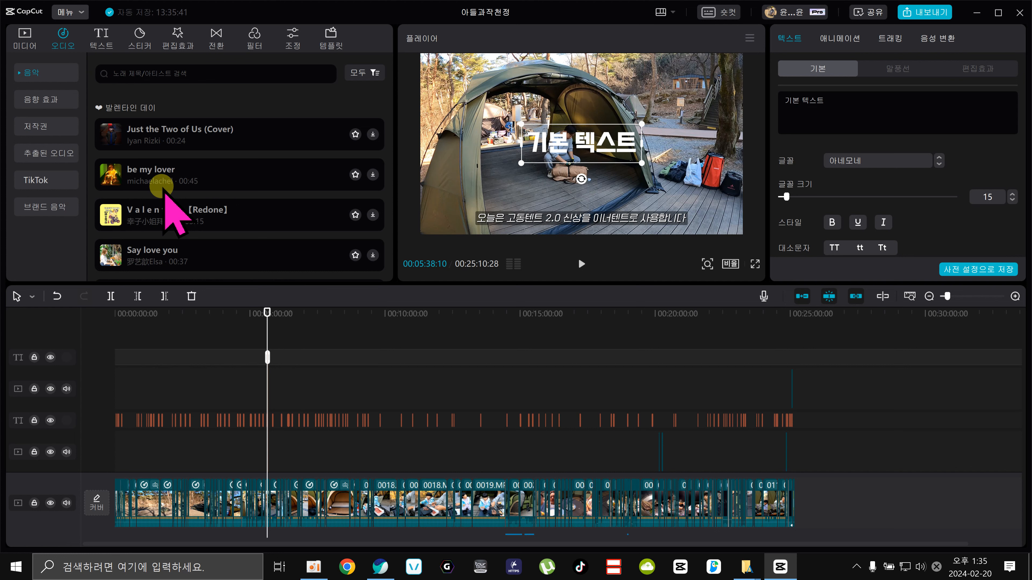
Preview the track "Just the Two of Us (Cover)" and add it to the timeline's audio track at the playhead
click(175, 132)
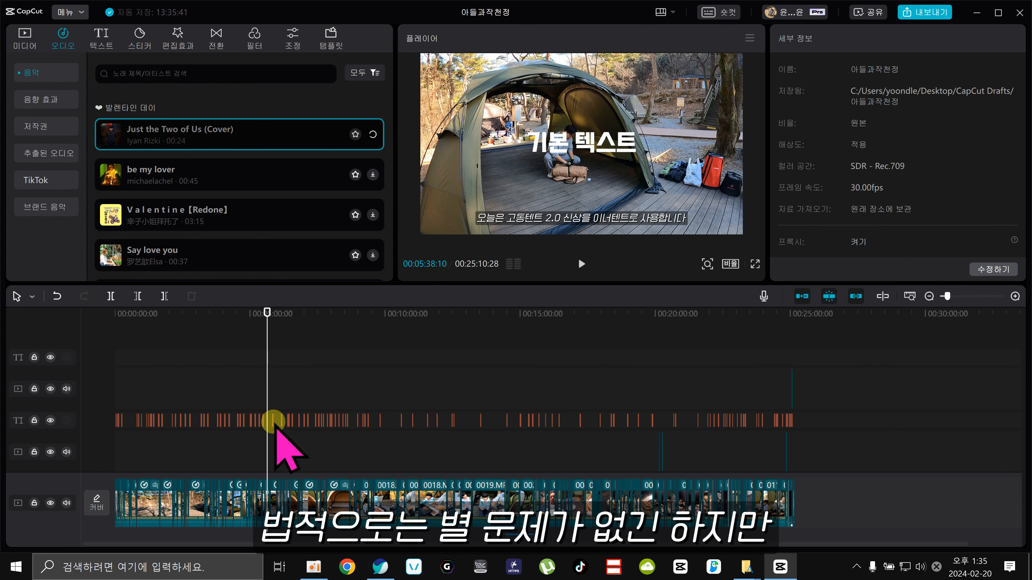
scroll(284, 447, down, 2)
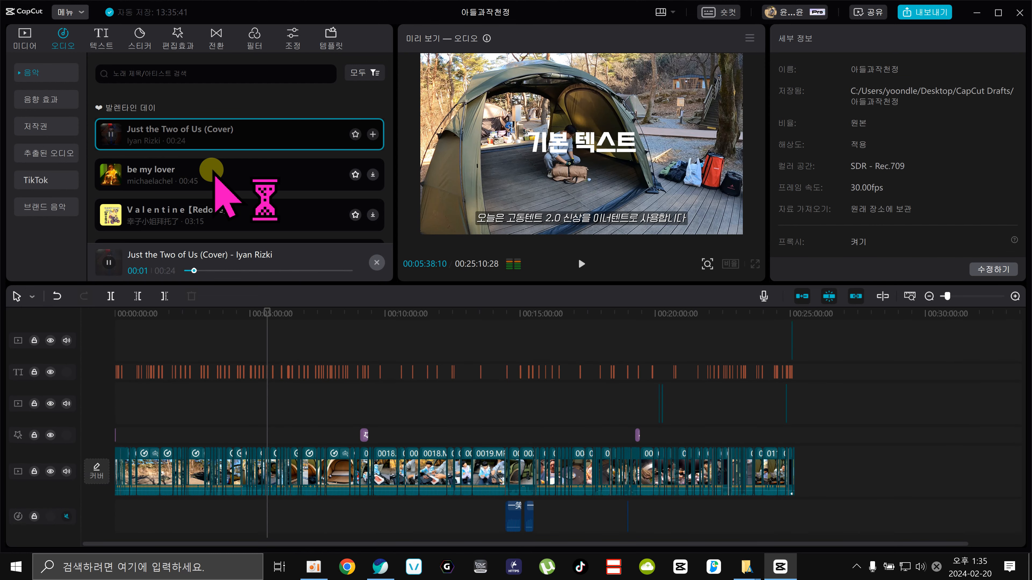
key(space)
click(372, 134)
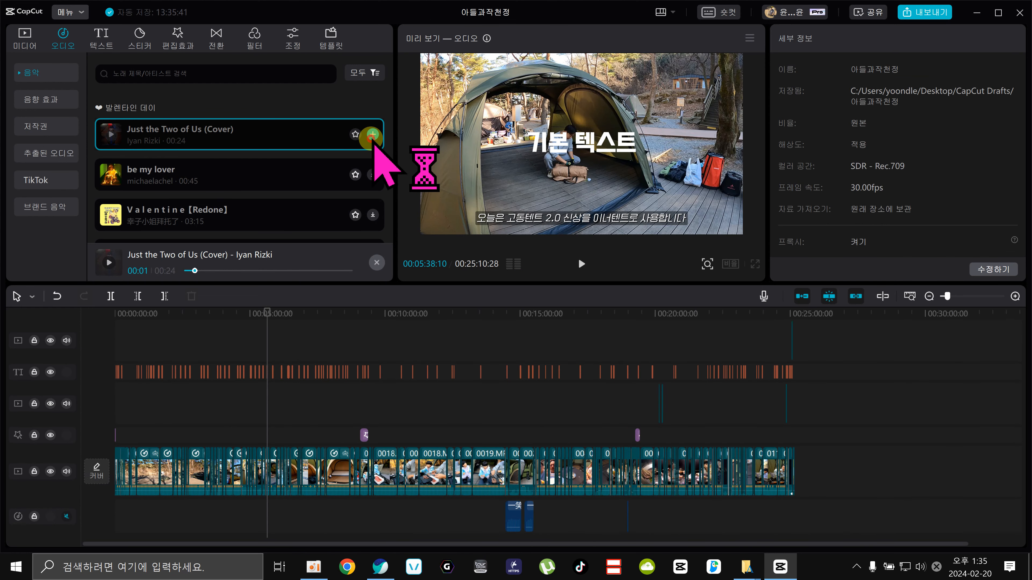
click(279, 513)
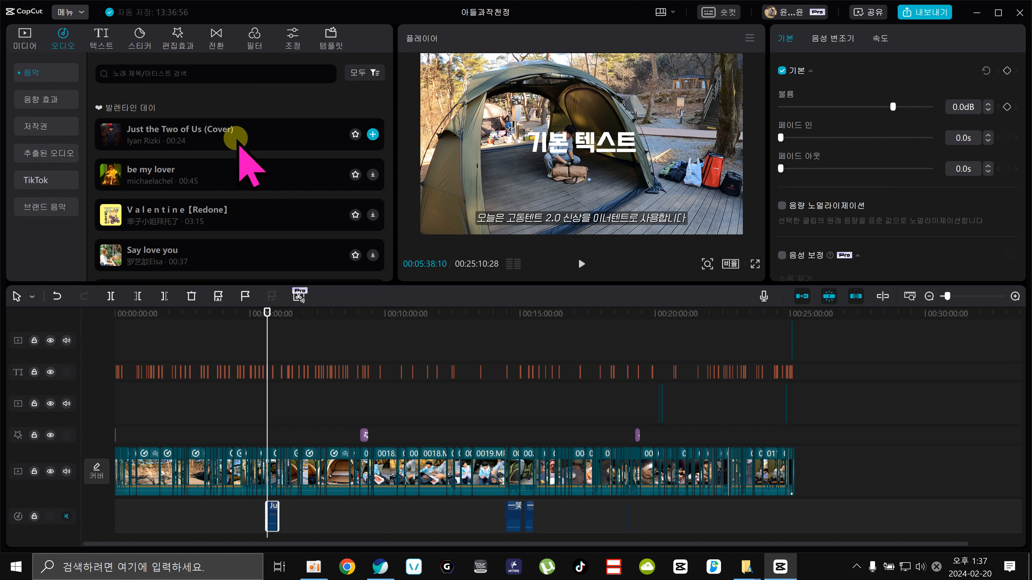
Look through the music categories SlipStream, 로맨스, 힐링, 락, 신선, 리듬 and 판매 for the tracks they offer
click(30, 73)
scroll(53, 244, down, 5)
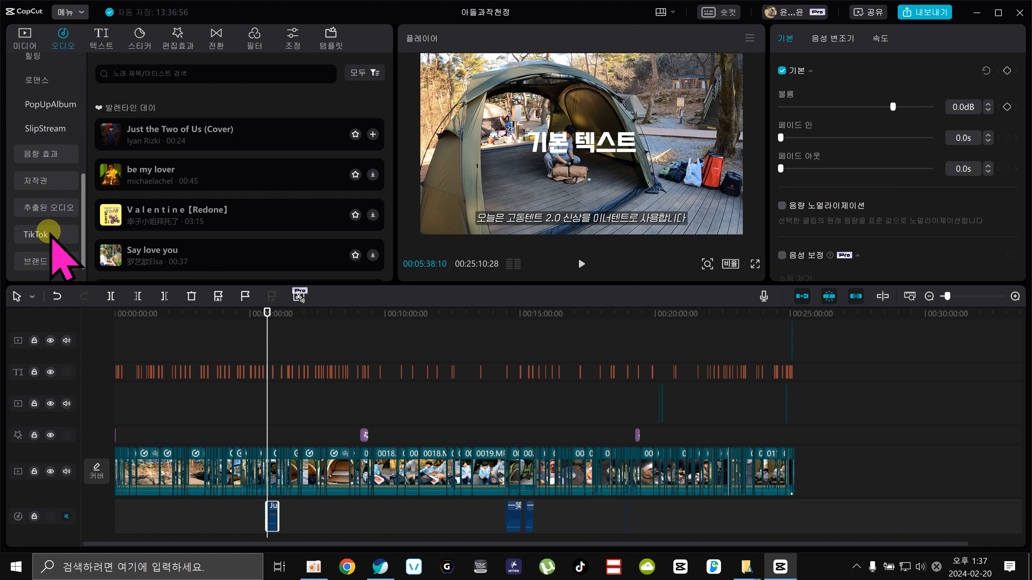
click(45, 130)
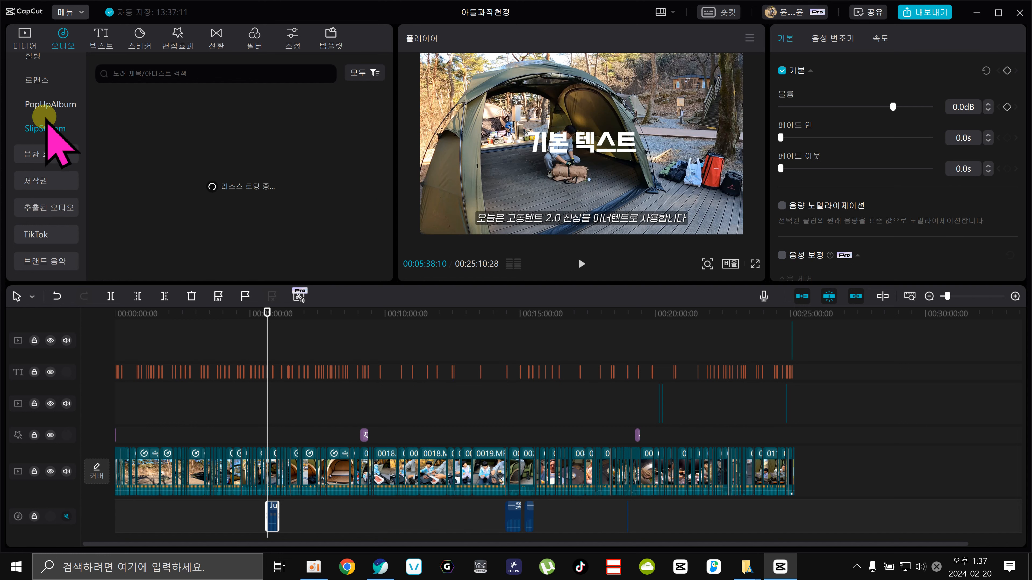
click(34, 80)
scroll(47, 164, up, 3)
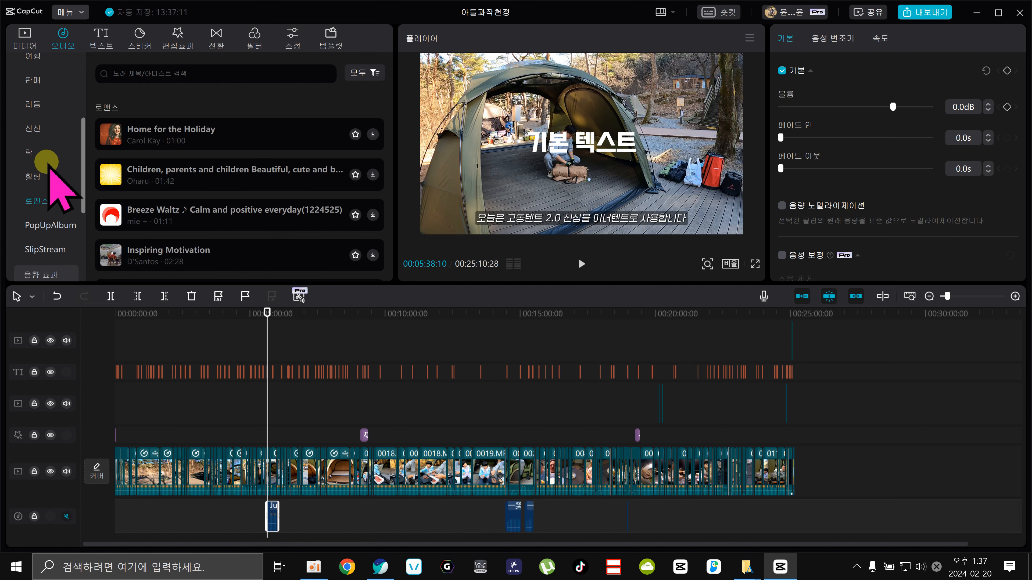
click(36, 175)
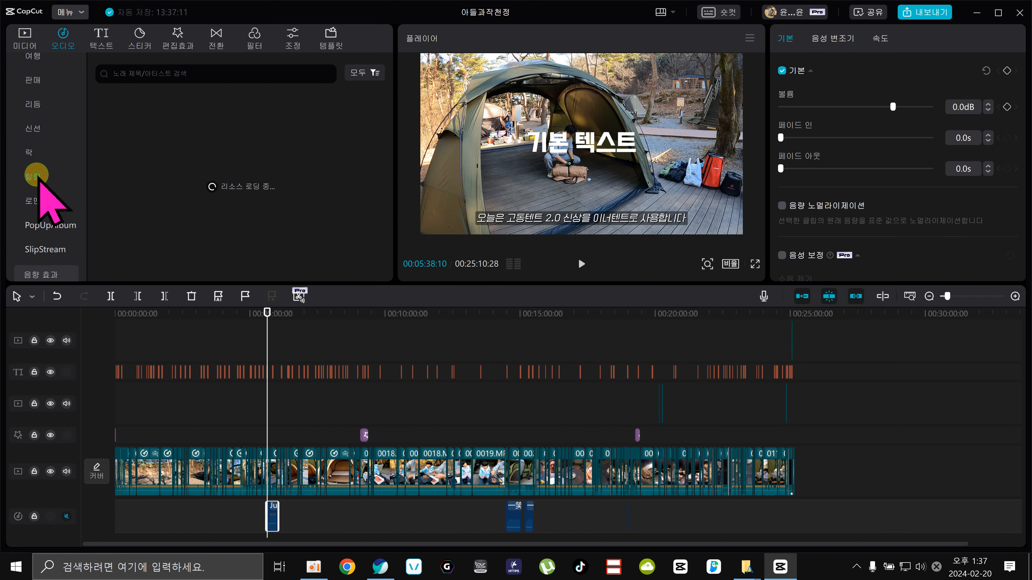
click(37, 152)
click(33, 129)
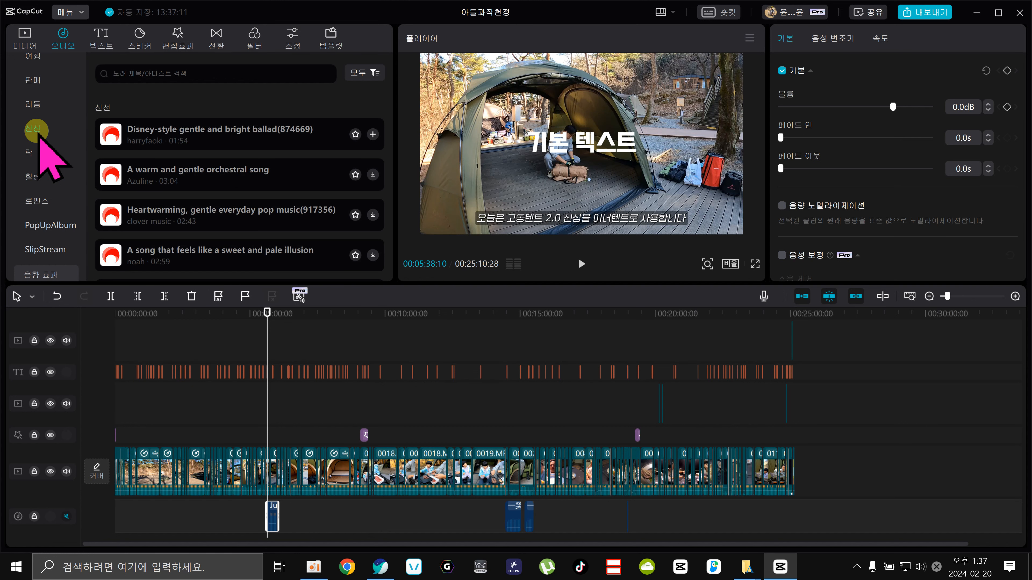
click(33, 103)
click(39, 82)
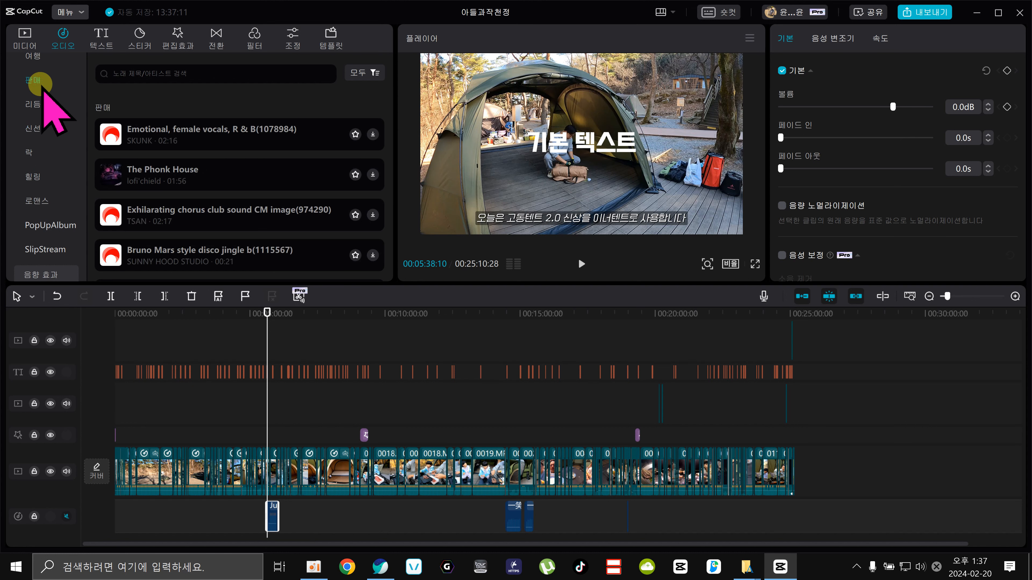
scroll(40, 106, up, 3)
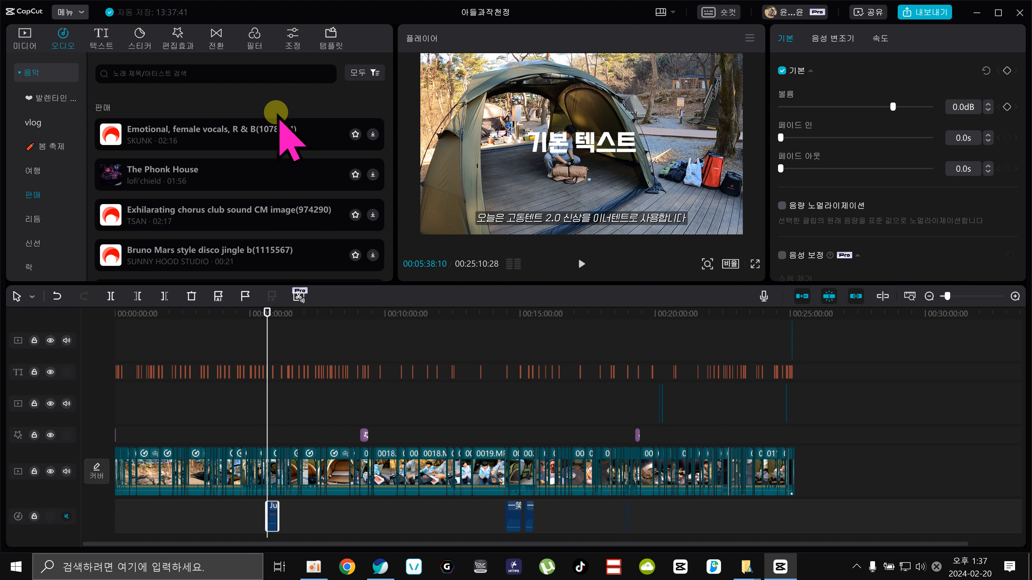
Collapse the music categories and open the trending sound effects (음향 효과)
click(32, 74)
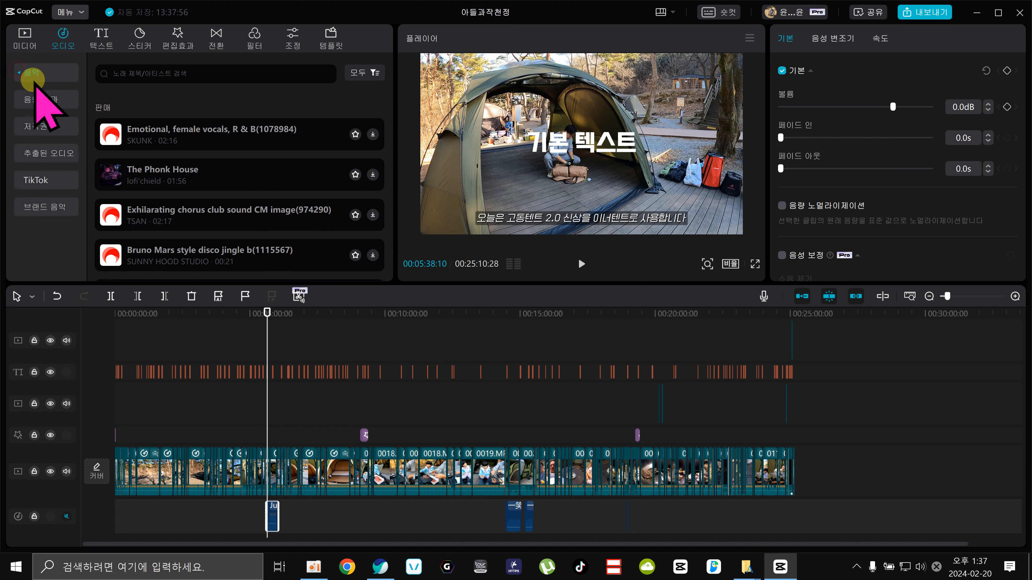
click(35, 71)
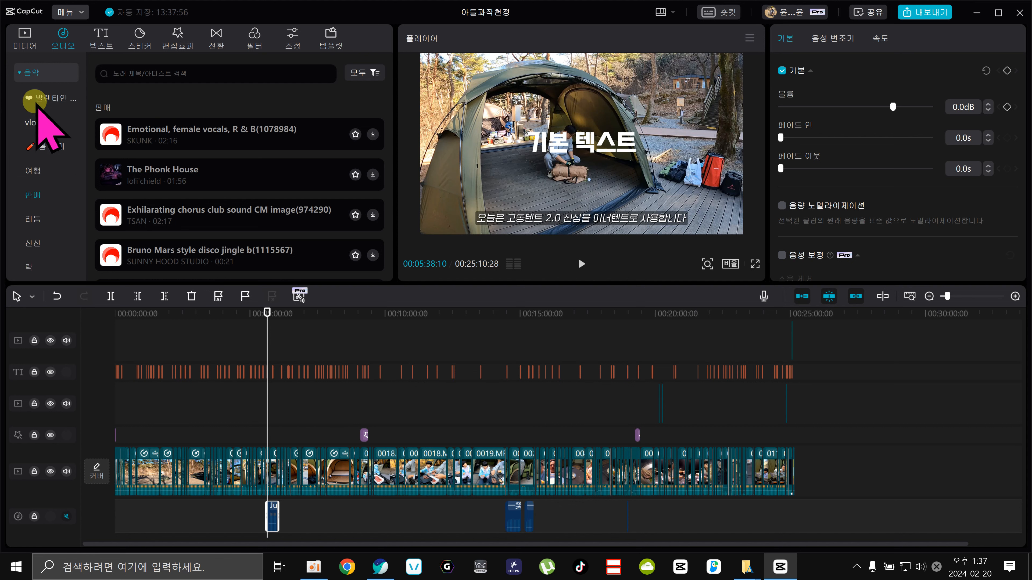
click(35, 71)
click(39, 98)
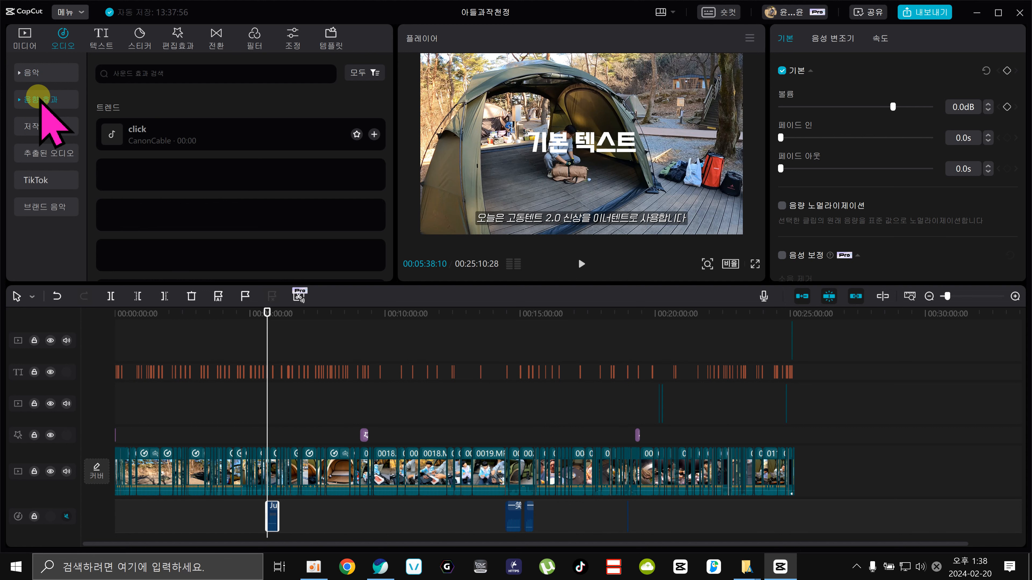
Expand the sound effect (음향 효과) categories and look through the trending effects and their lengths
click(19, 100)
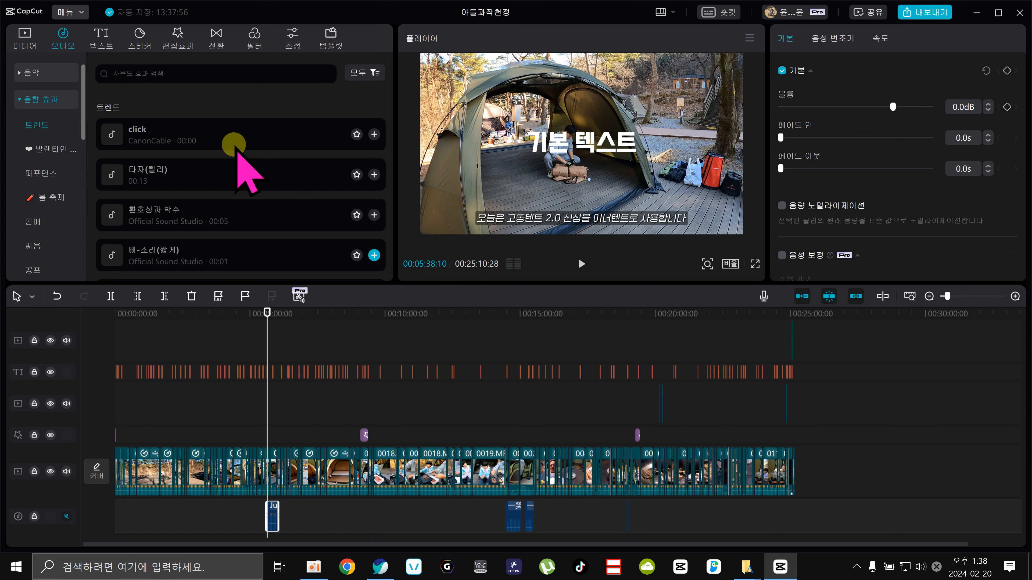
scroll(249, 200, down, 3)
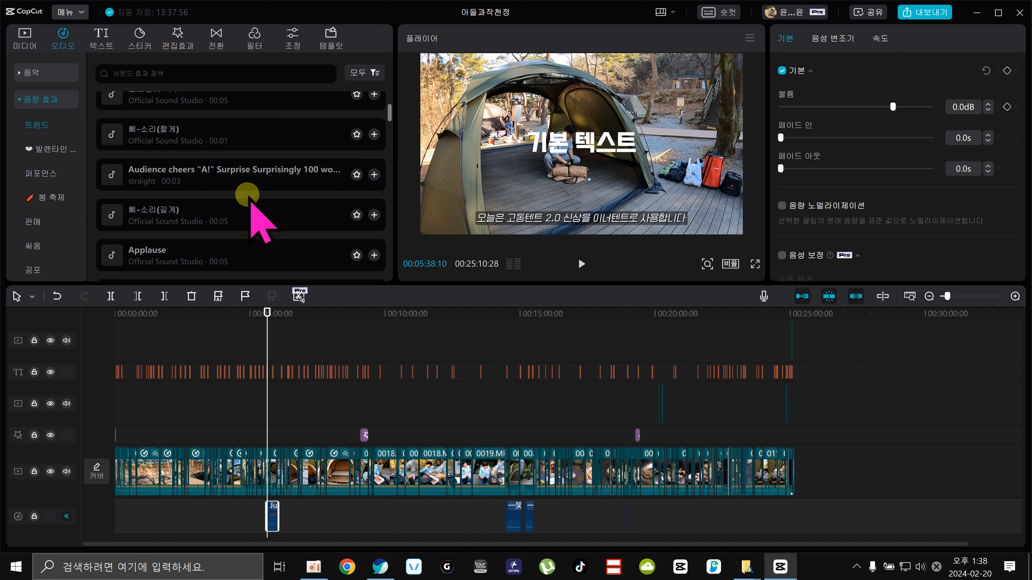
scroll(248, 200, down, 3)
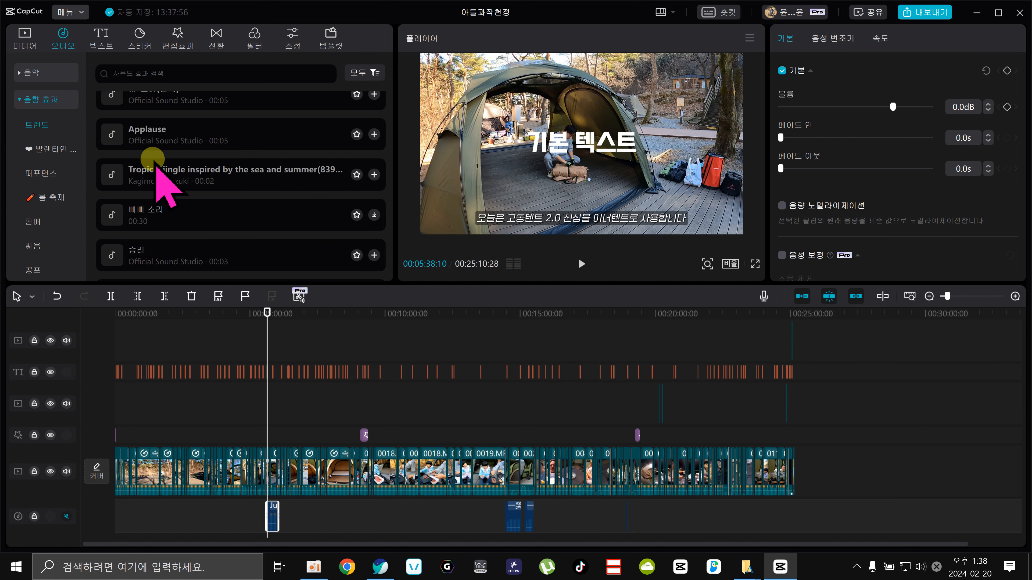
scroll(49, 156, down, 10)
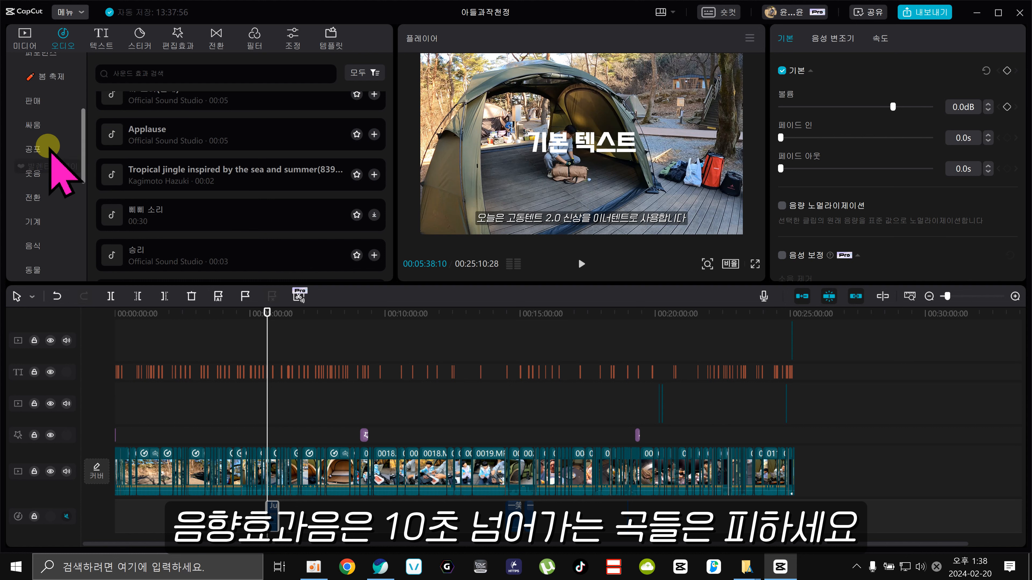
Look through the BGM sound effects and preview the track "Fun / everyday / cute BGM(947218)"
click(37, 154)
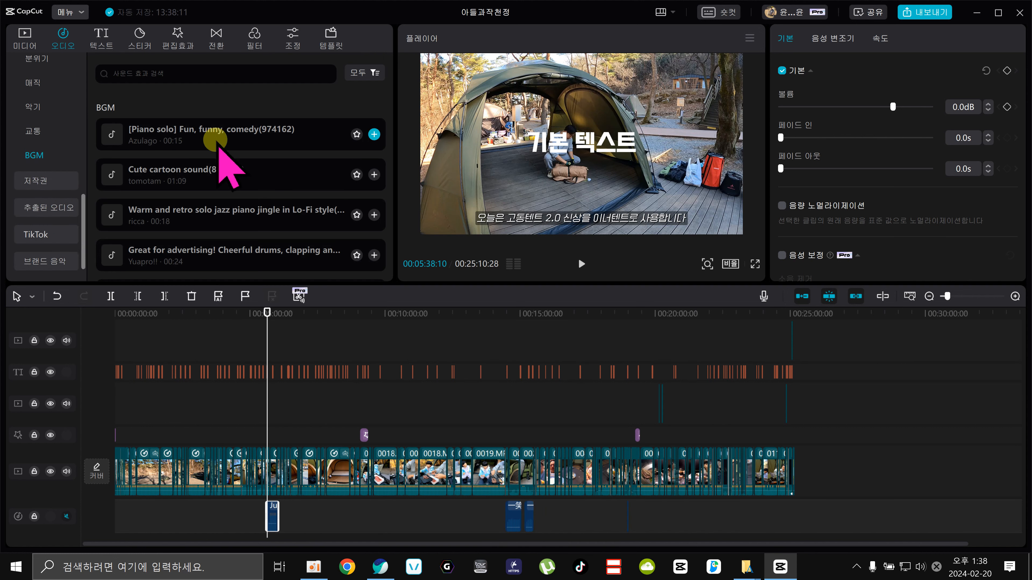
scroll(219, 147, down, 3)
scroll(210, 145, down, 4)
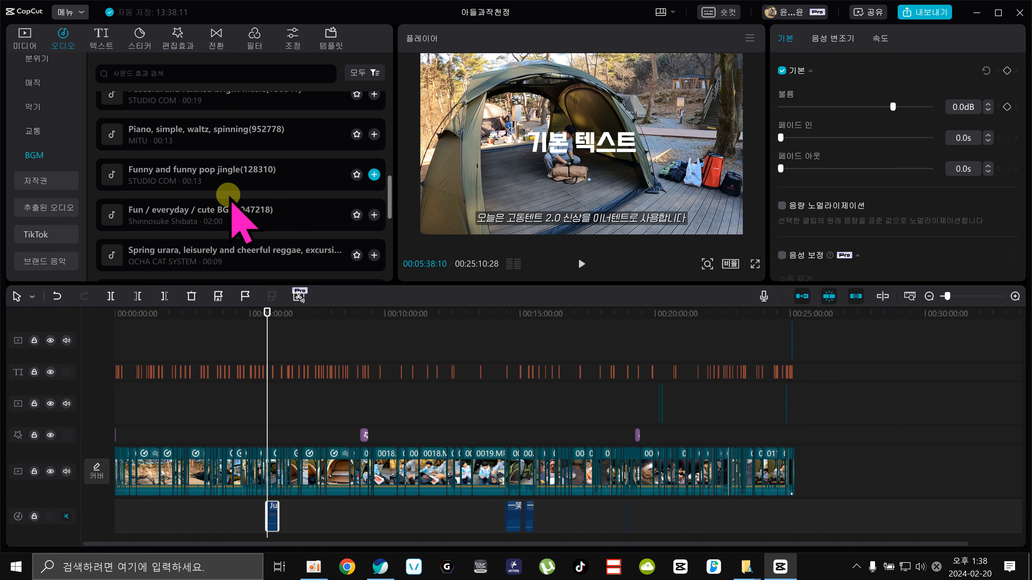
click(201, 219)
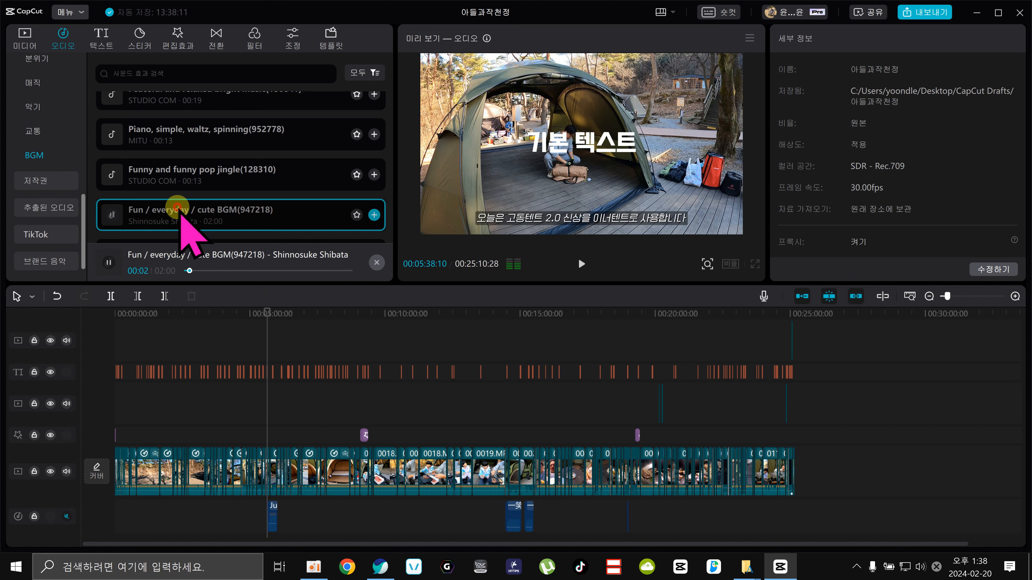
click(130, 218)
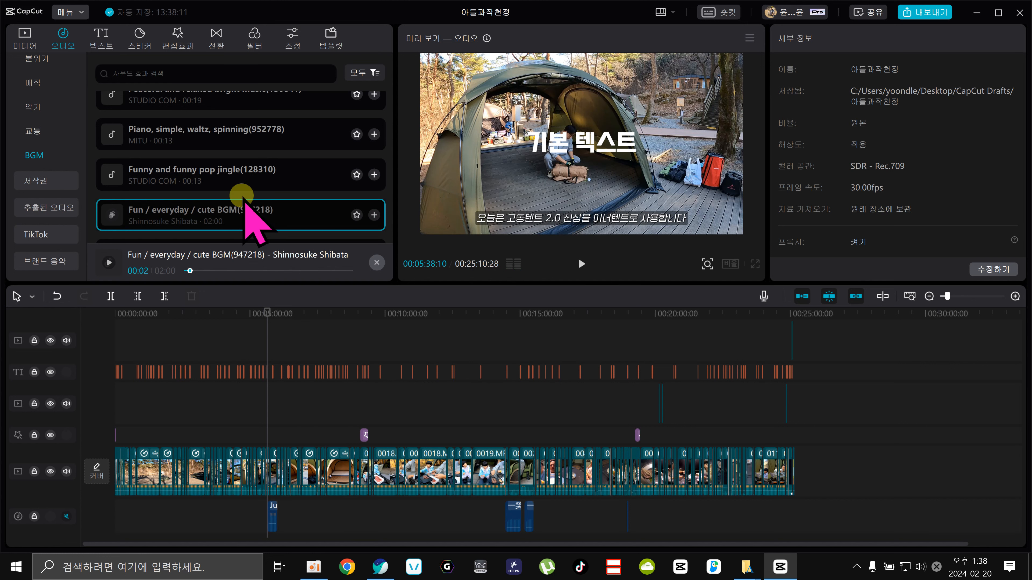
scroll(245, 203, down, 3)
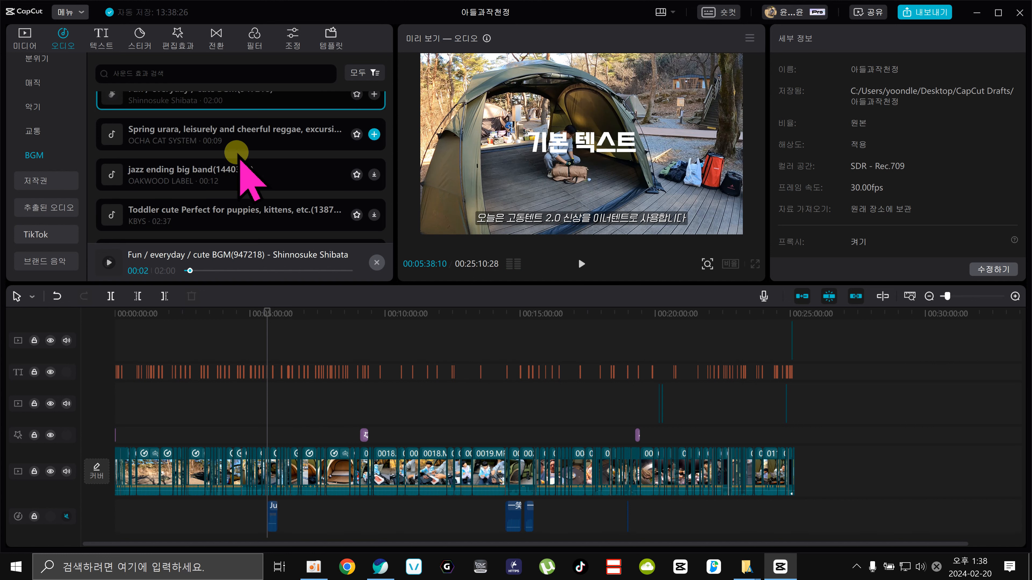
scroll(243, 158, up, 2)
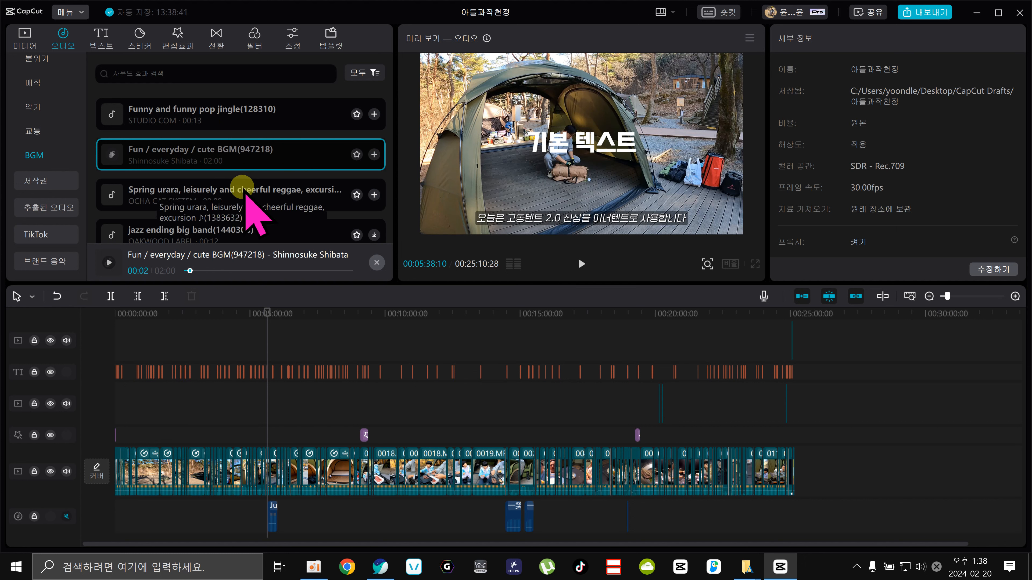
Add a text with the glowing yellow ART text effect (편집효과) to the timeline at the playhead
click(138, 35)
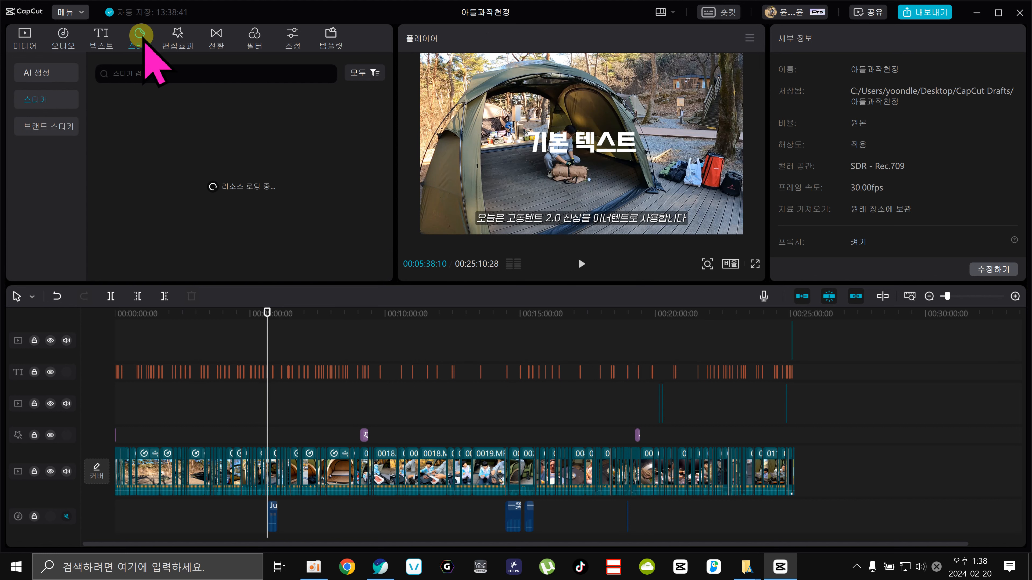
click(99, 35)
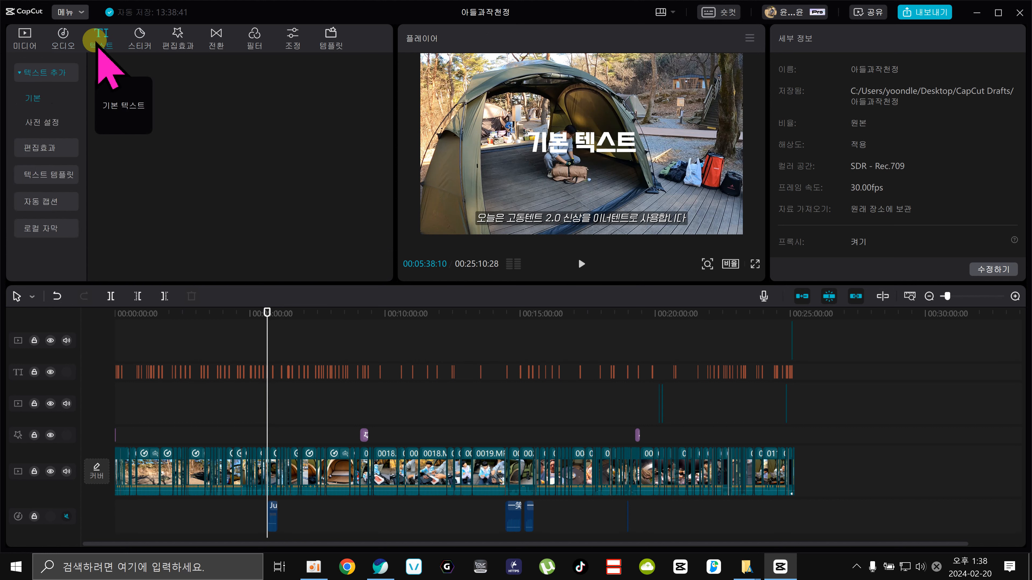
click(45, 150)
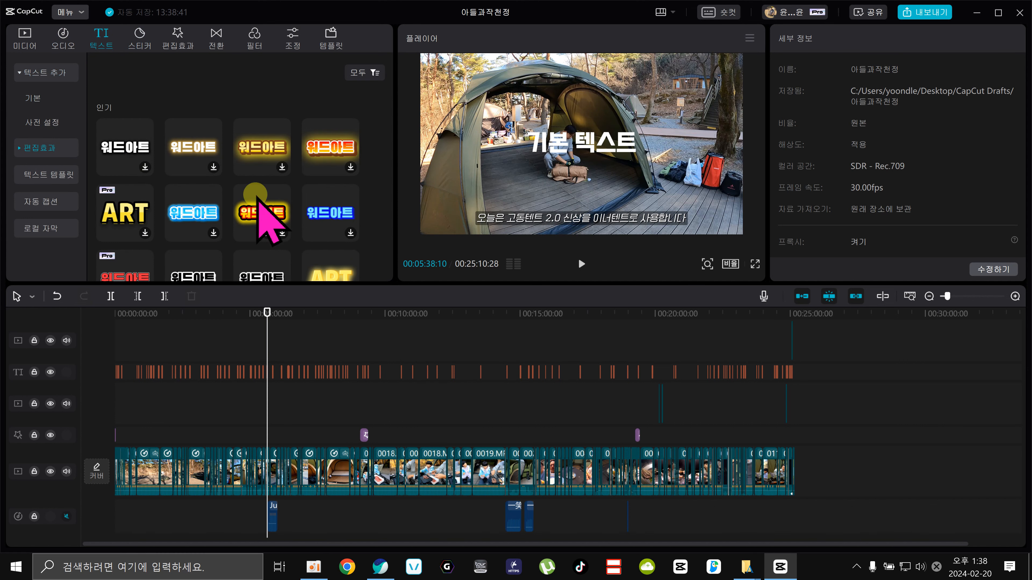
scroll(301, 244, down, 3)
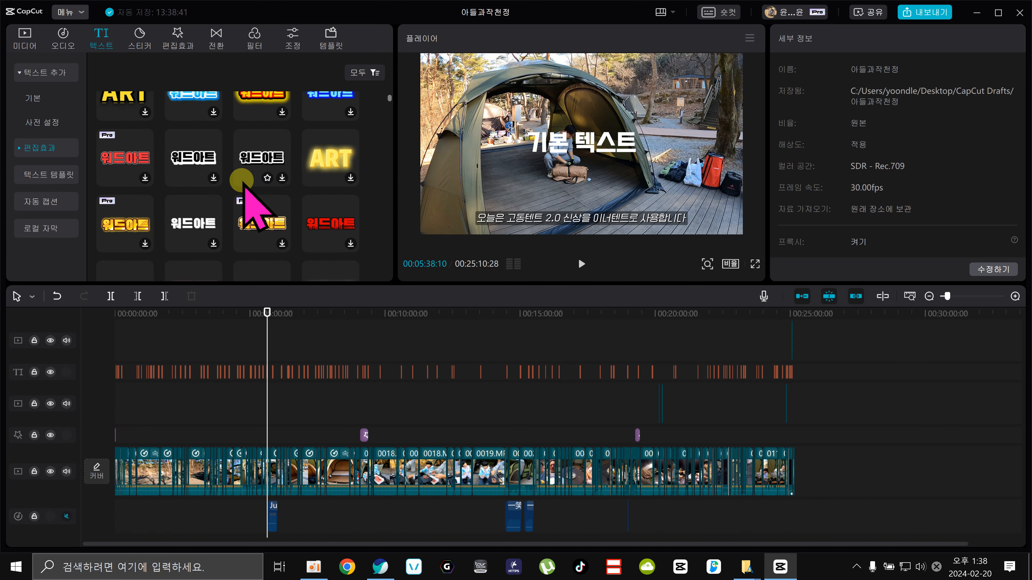
click(324, 154)
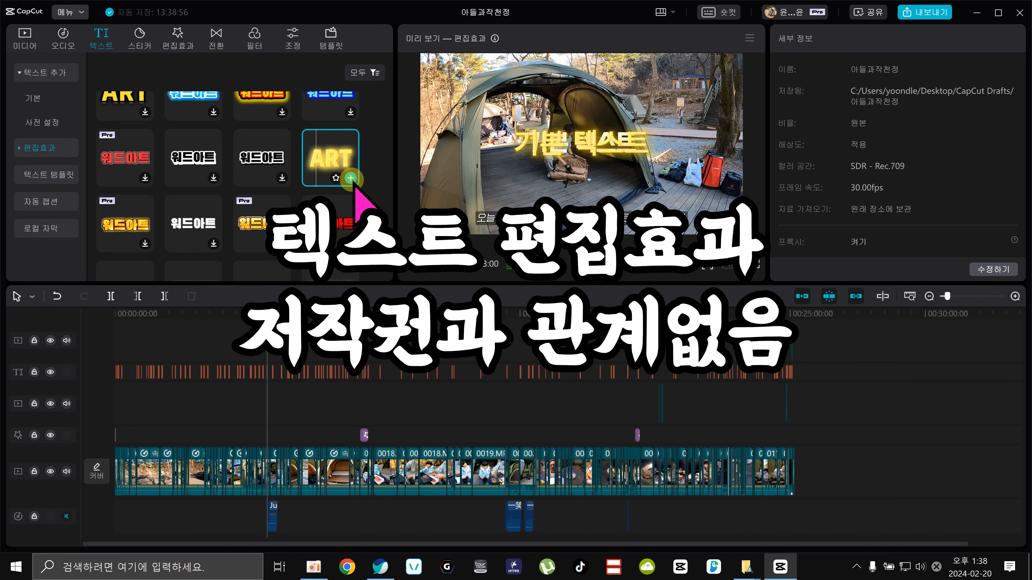
click(351, 180)
Move the glowing yellow text below the white title and set its font to the commercial-use font 가나초콜릿
drag(557, 158, 520, 196)
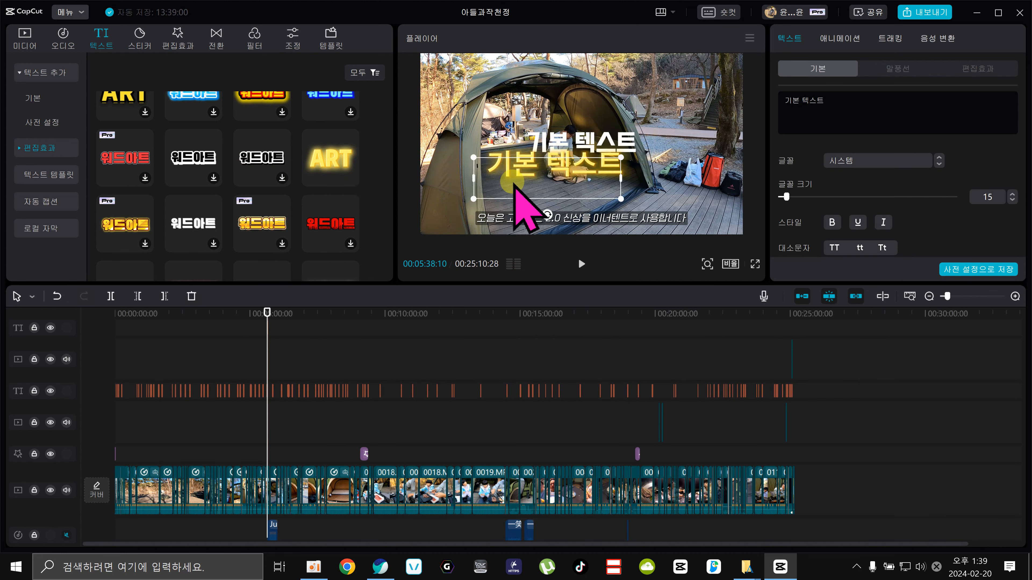
click(883, 161)
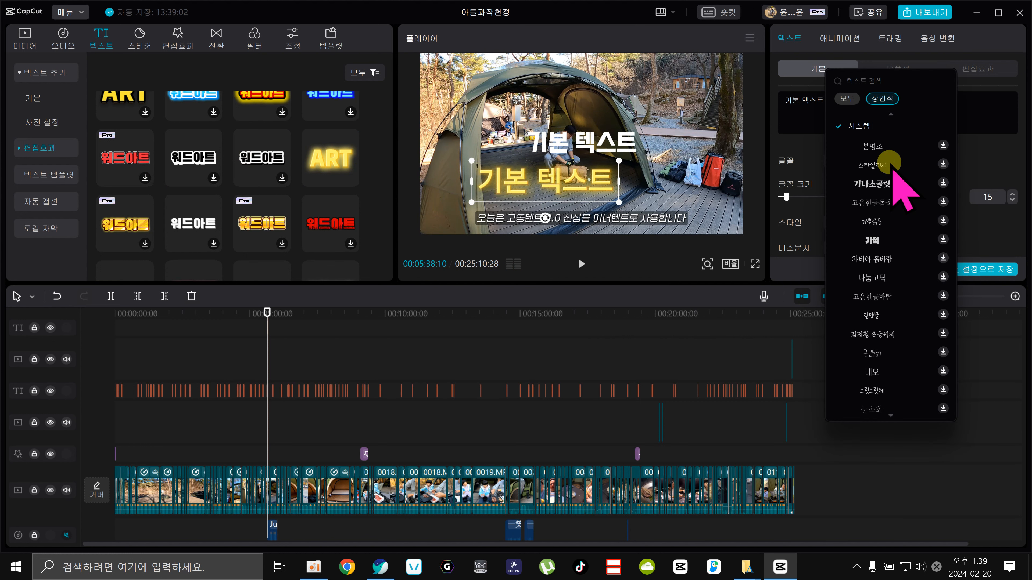
click(881, 183)
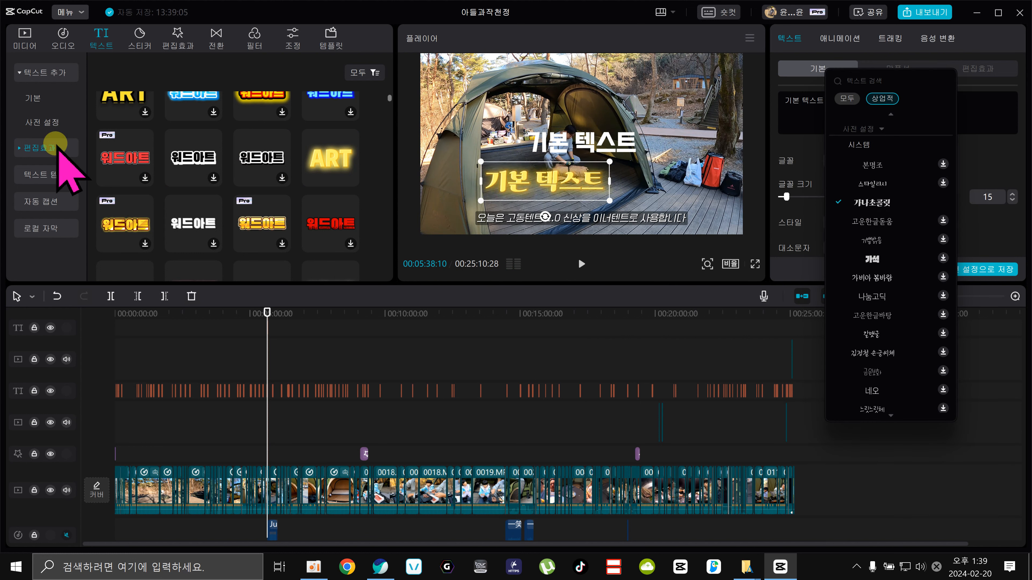
Add the "THANKS FOR WATCHING" text template (텍스트 템플릿) at the playhead and move it above the white title in the frame
click(21, 147)
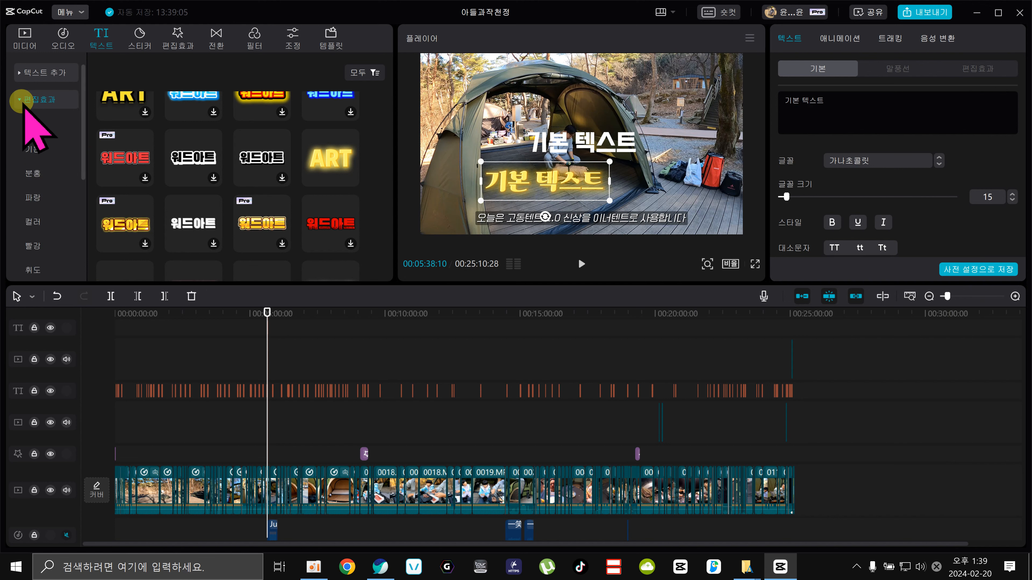
click(21, 99)
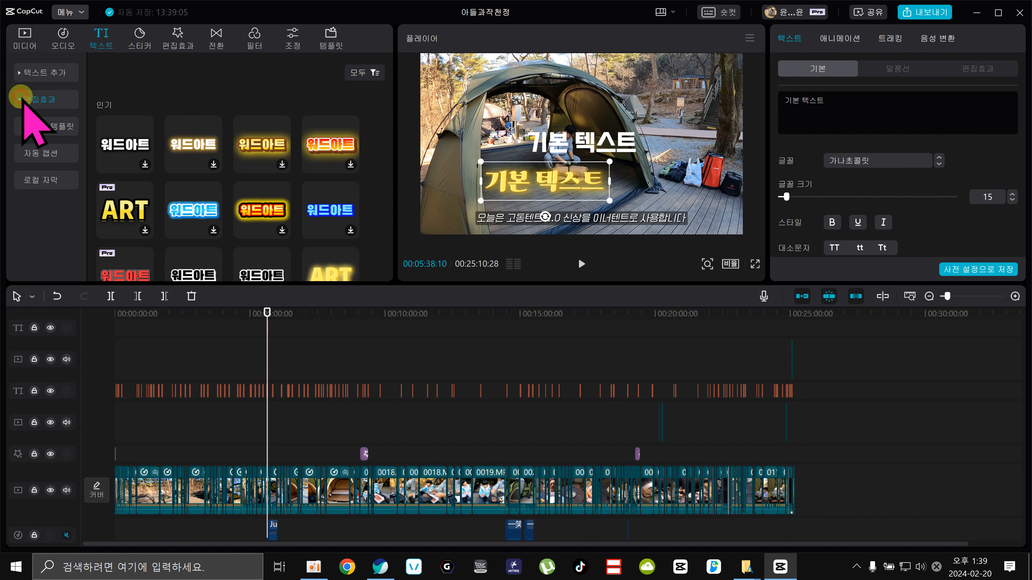
click(57, 124)
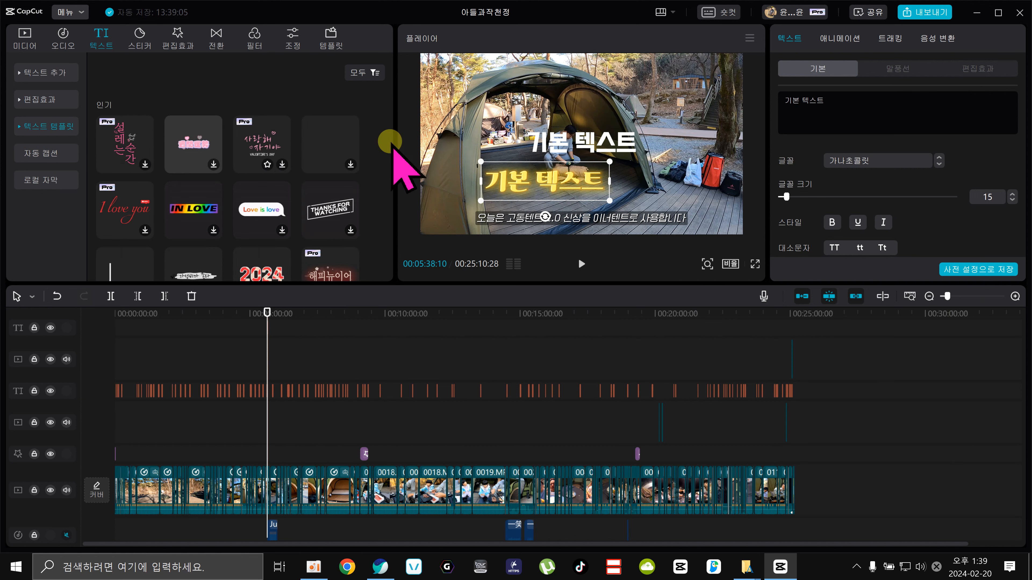
click(331, 214)
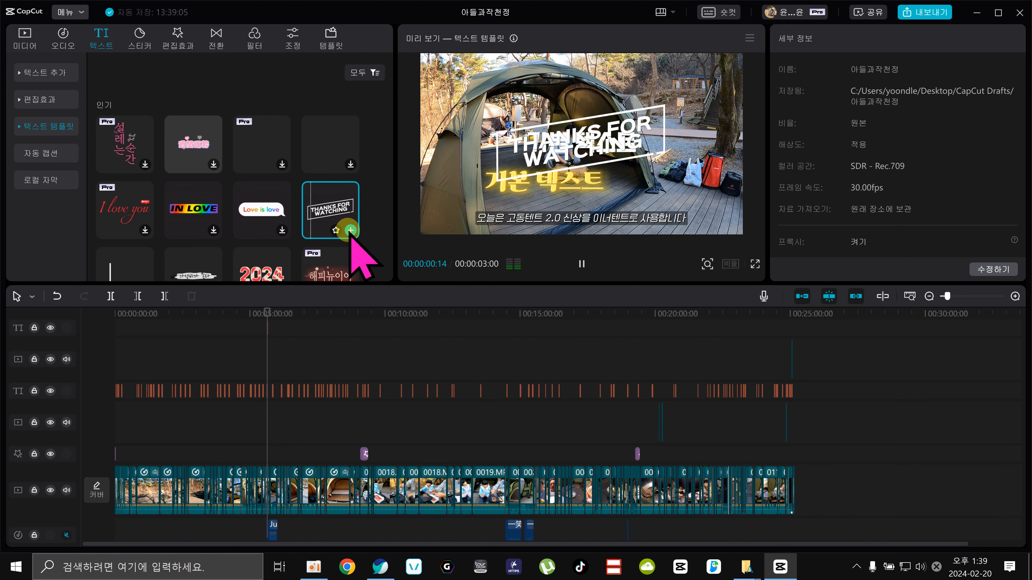
click(350, 229)
drag(643, 198, 658, 69)
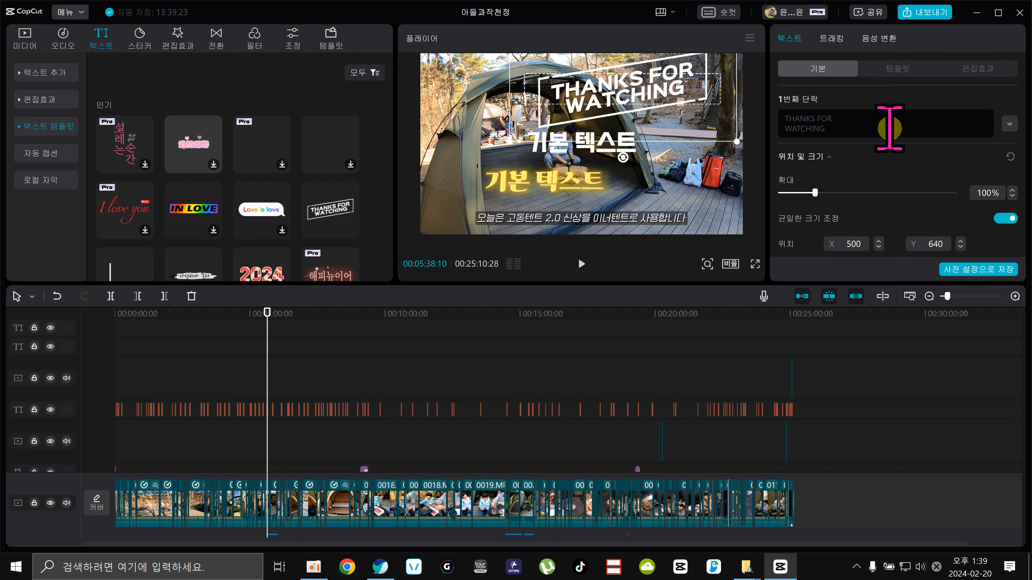
Set the font of the "THANKS FOR WATCHING" text to the commercial-use font 가석
click(1010, 124)
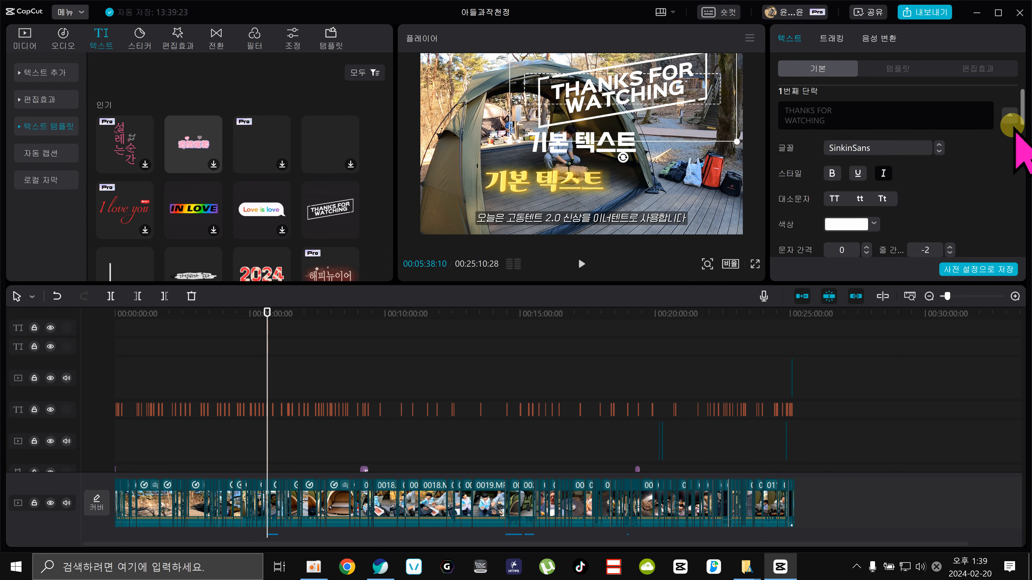
click(883, 146)
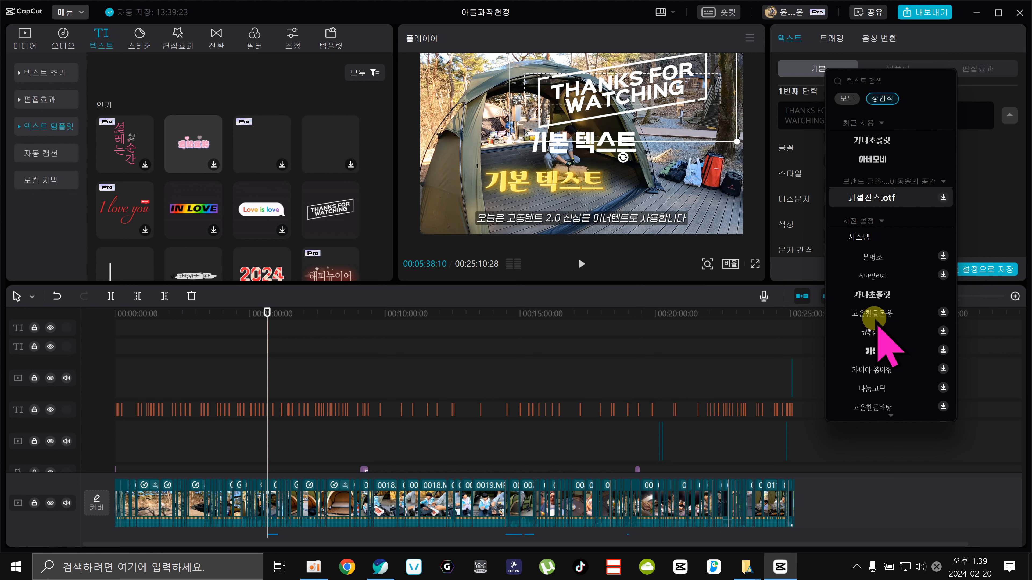
click(877, 351)
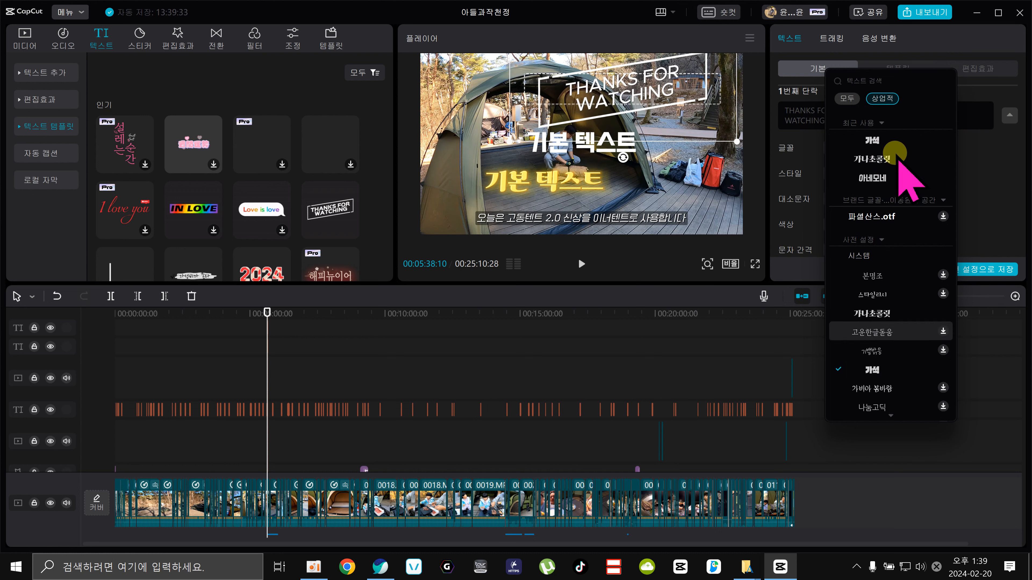
click(877, 368)
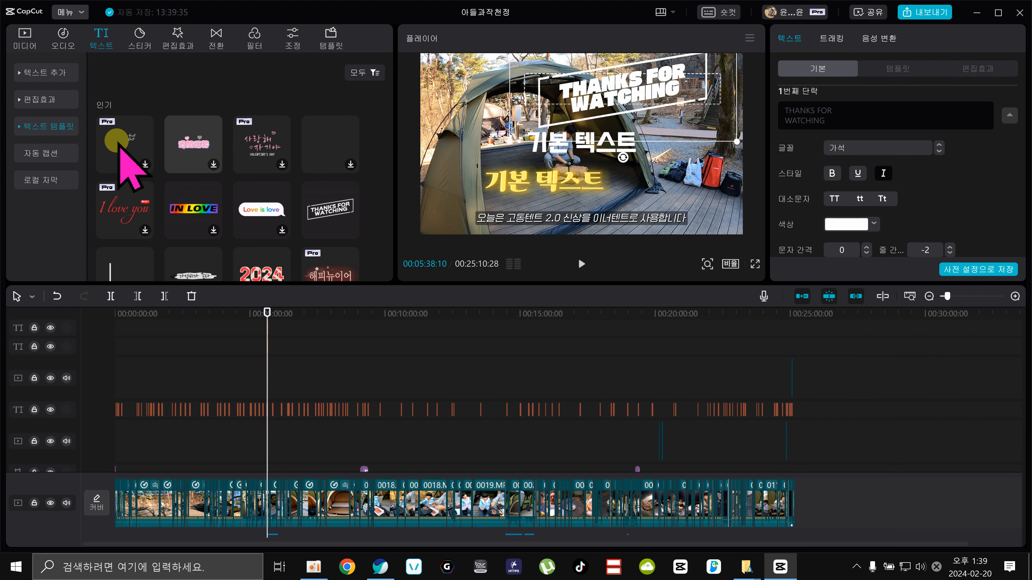
Preview the Pro text template 설레는 순간 and add it twice to the timeline at the playhead
scroll(141, 205, down, 3)
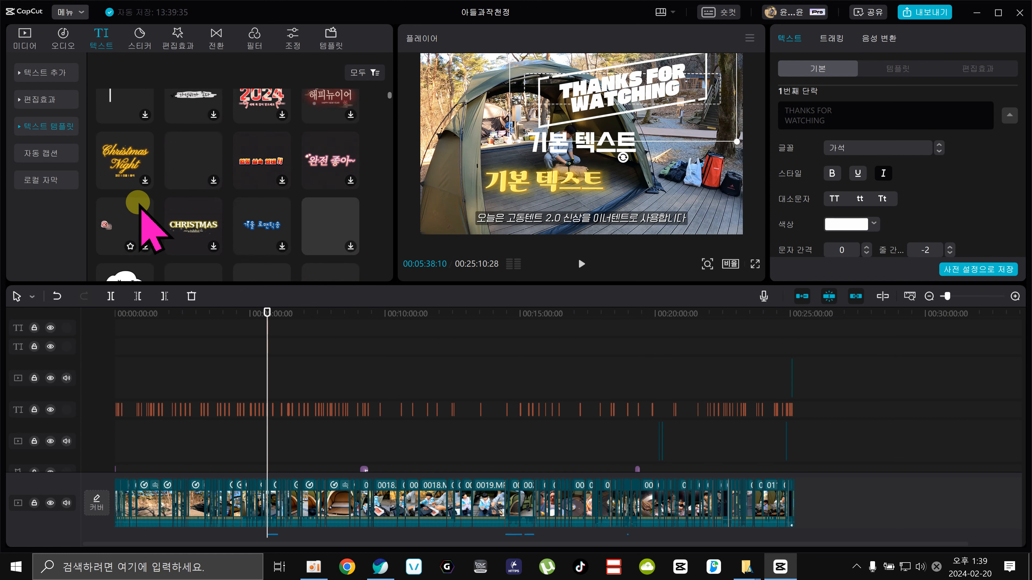
scroll(140, 205, up, 5)
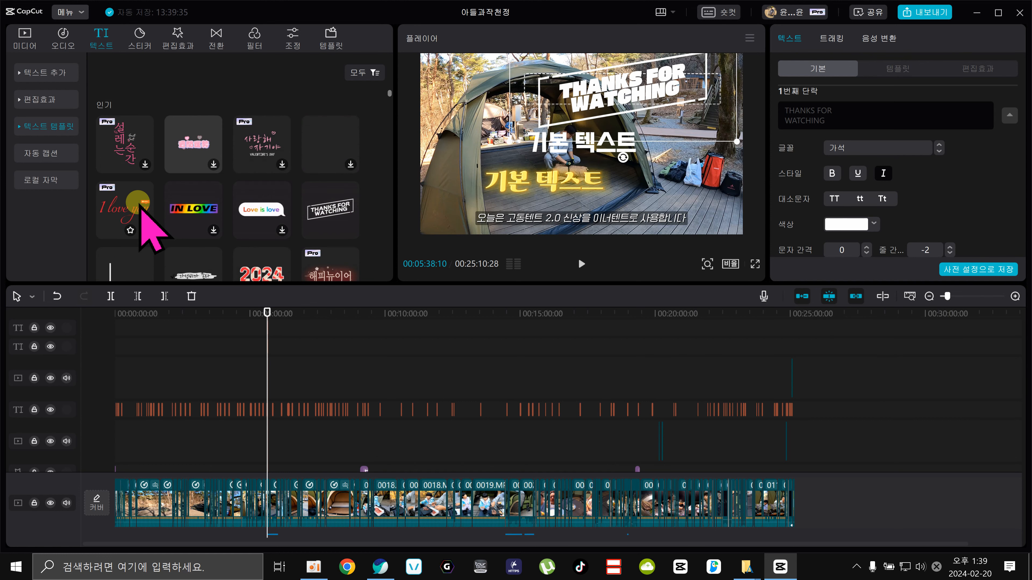
click(123, 139)
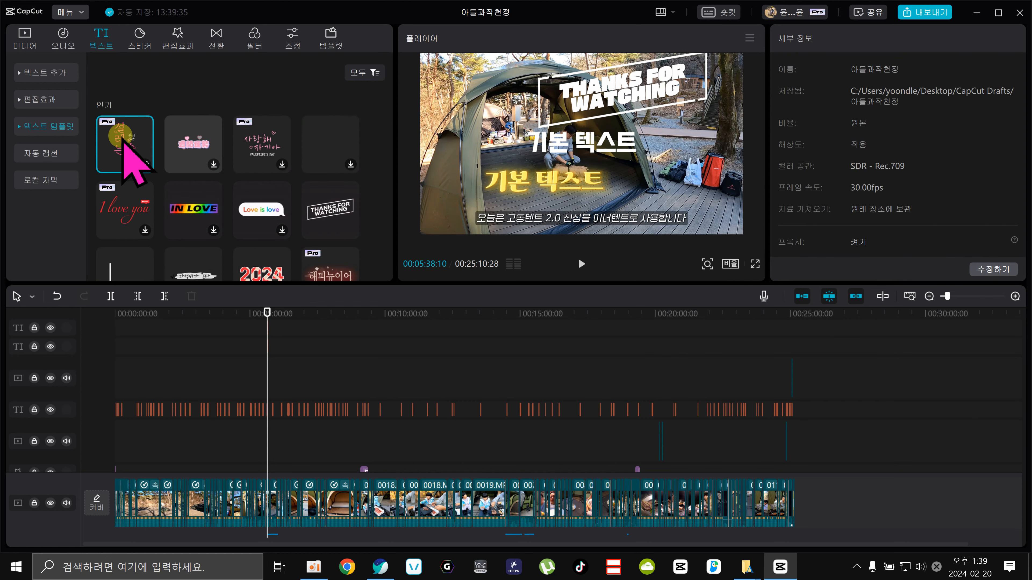
click(105, 123)
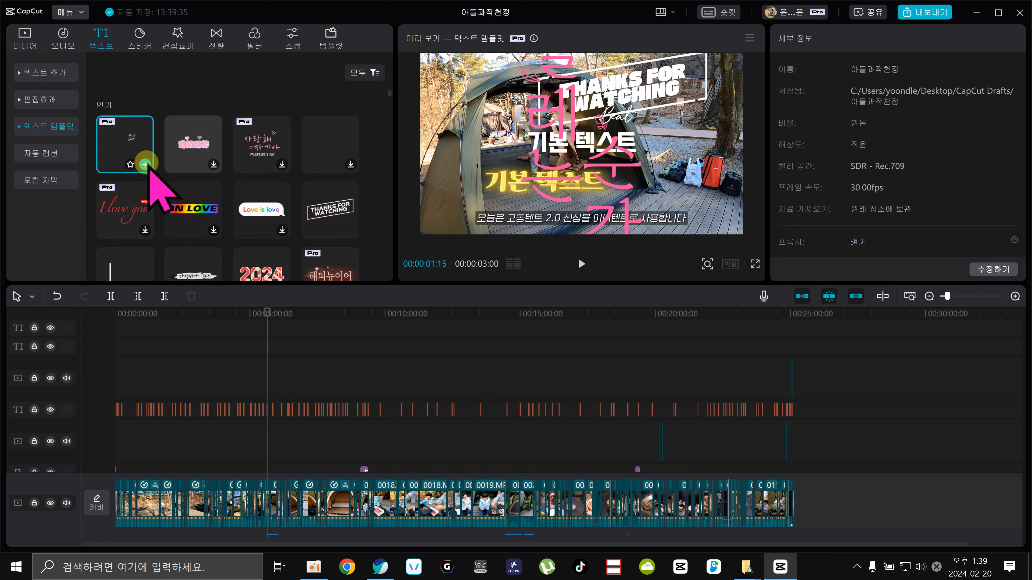
click(144, 164)
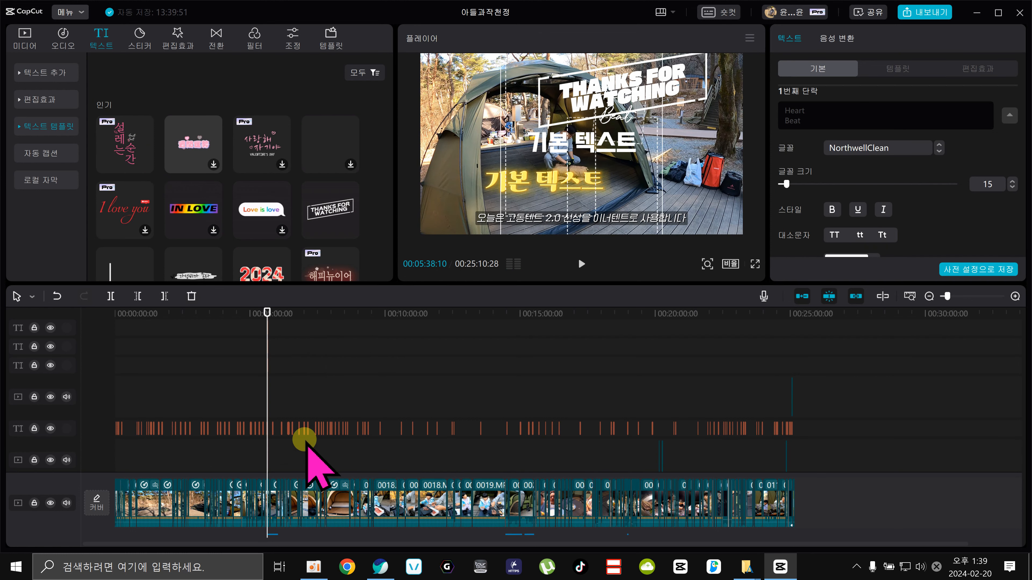
scroll(299, 426, down, 3)
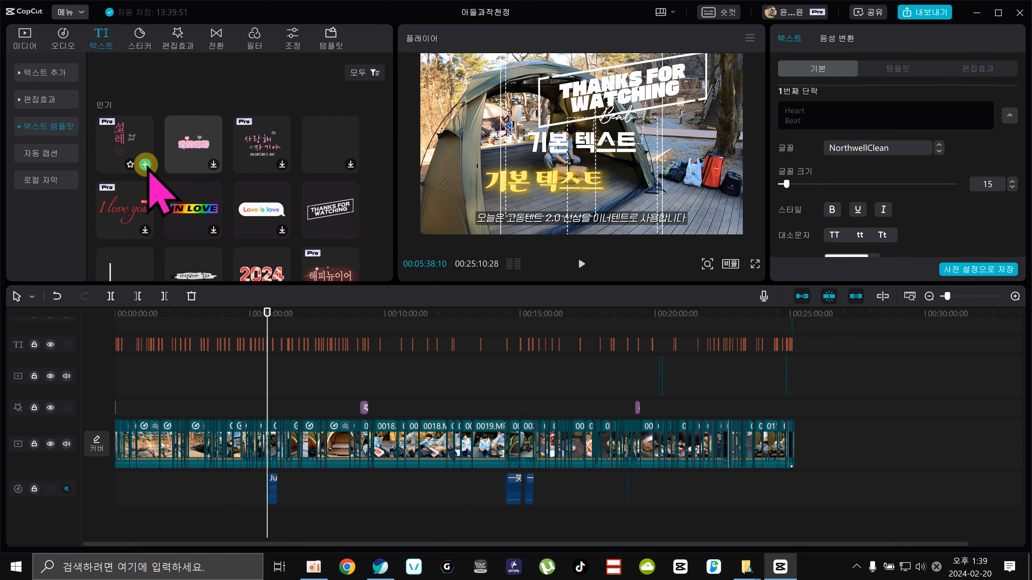
click(144, 164)
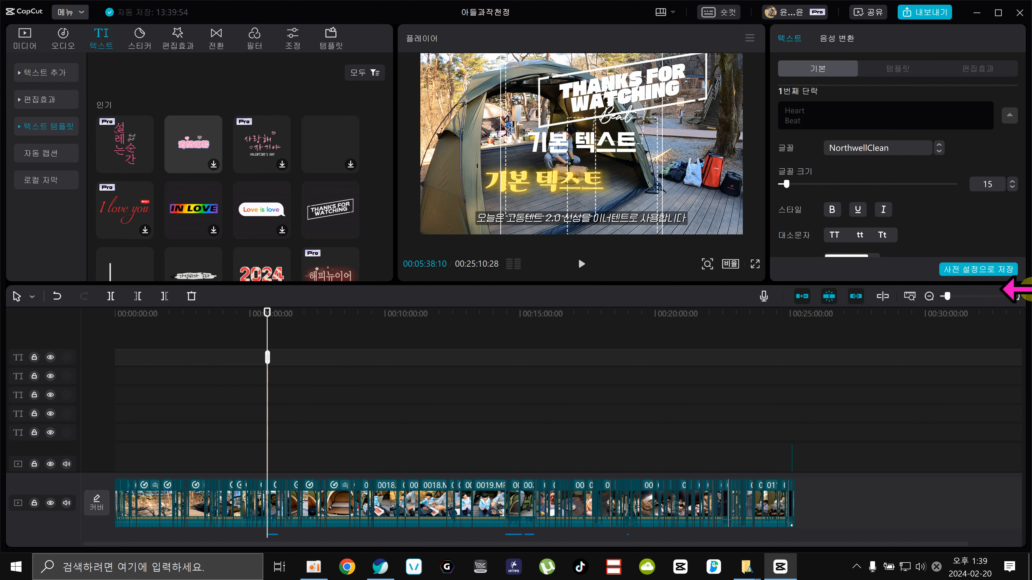
click(1018, 299)
click(1018, 299)
click(1018, 299)
click(1018, 299)
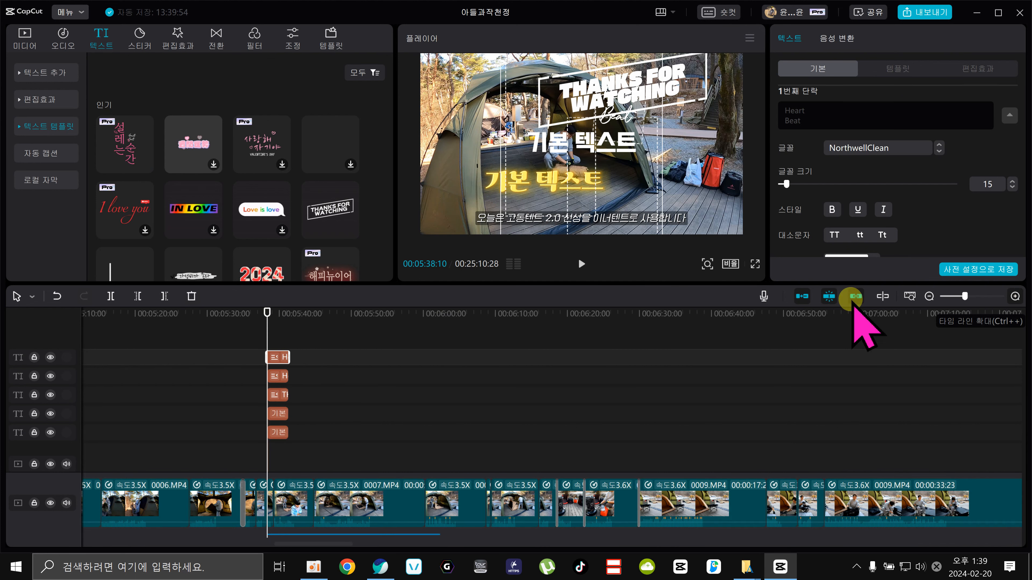
Move the pink 설레는 순간 text template left and down in the frame and open the commercial-use fonts for its 설레는 text
click(285, 313)
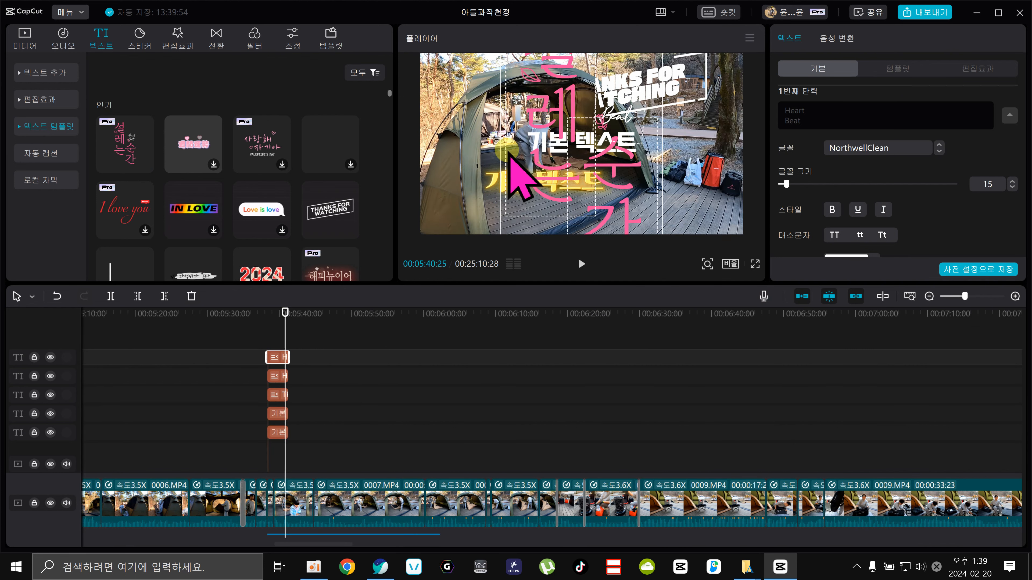
drag(470, 154, 457, 172)
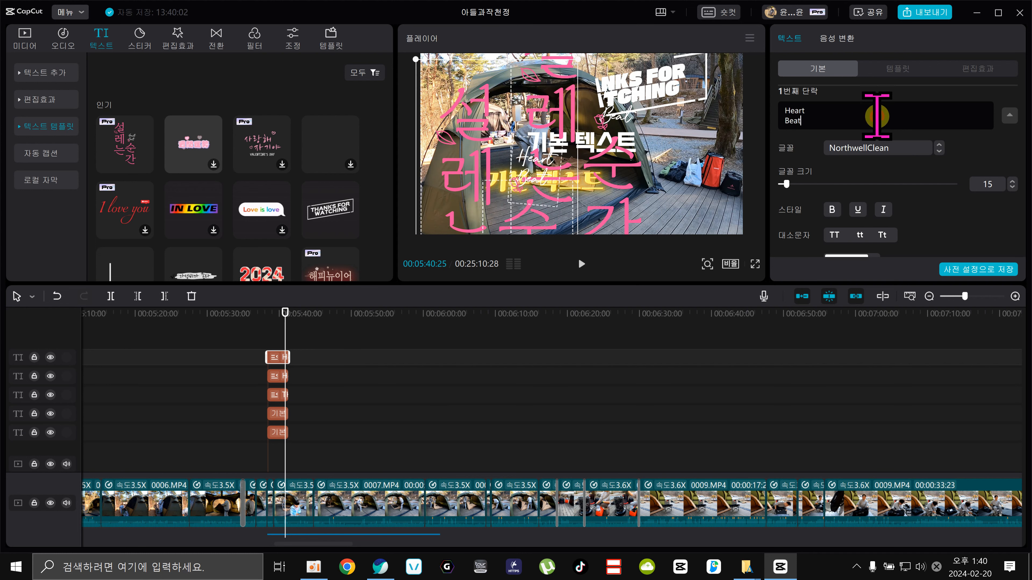
click(473, 166)
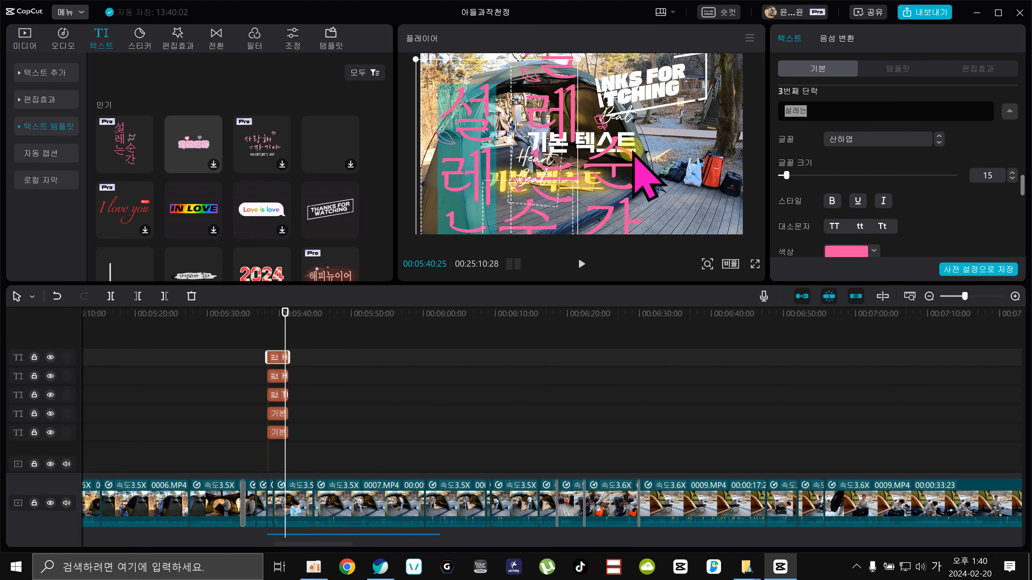
click(900, 139)
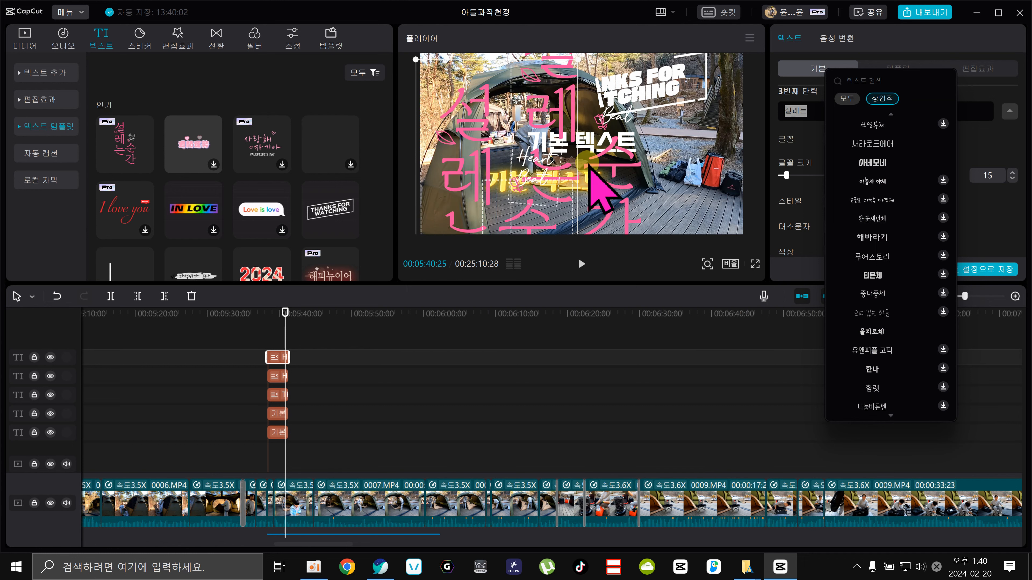
click(323, 359)
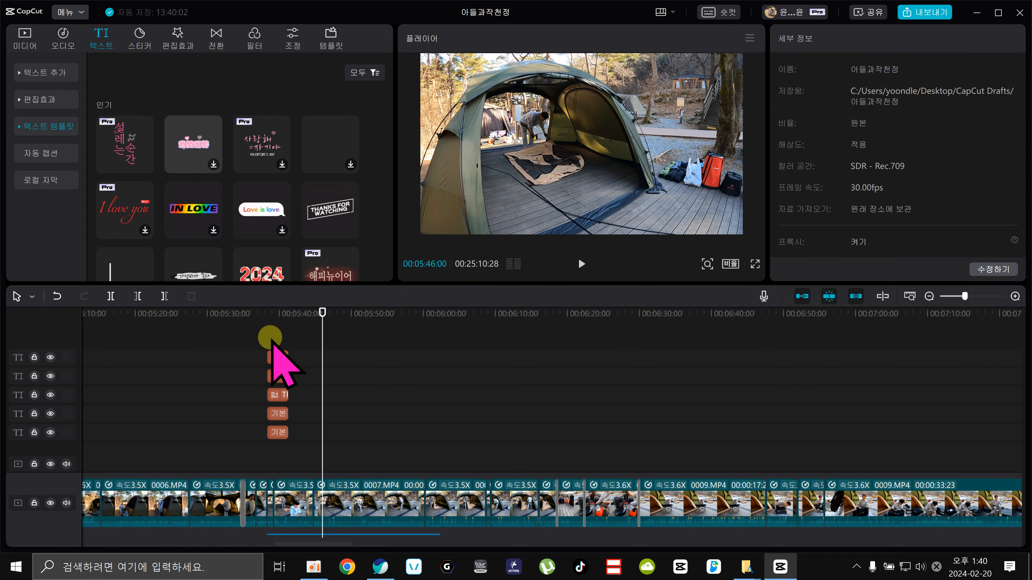
click(283, 318)
Add the white speech-bubble text template reading 건어물이 다 구워지니 다들 모여들었다. from the 말풍선 category at the playhead
scroll(221, 170, down, 5)
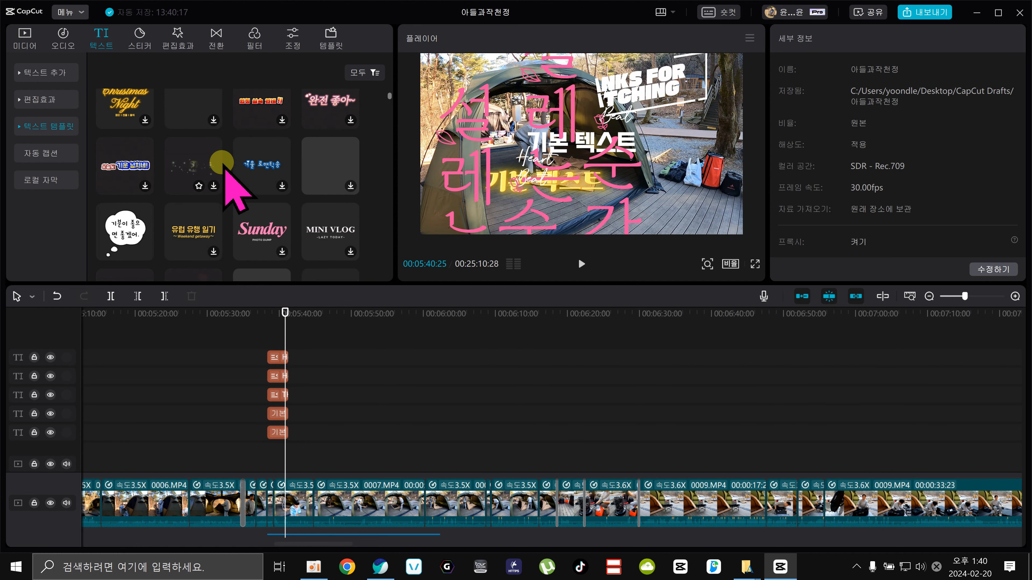
click(21, 129)
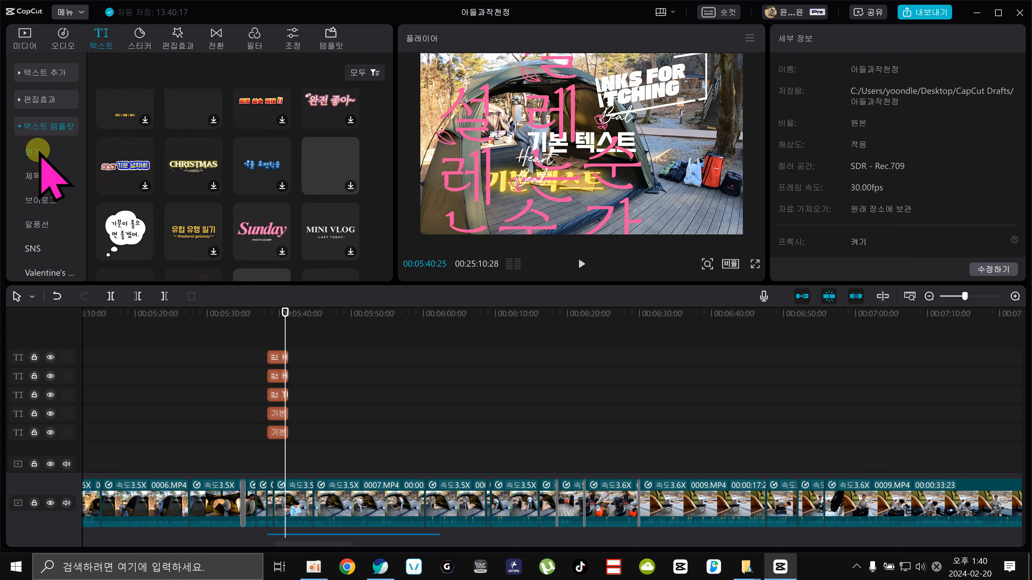
click(36, 173)
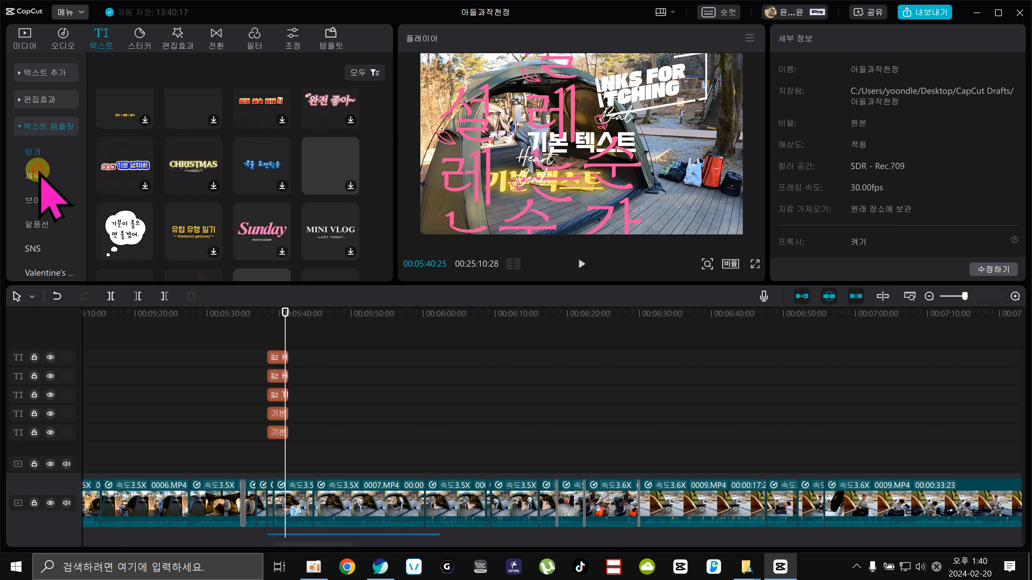
click(42, 199)
click(46, 224)
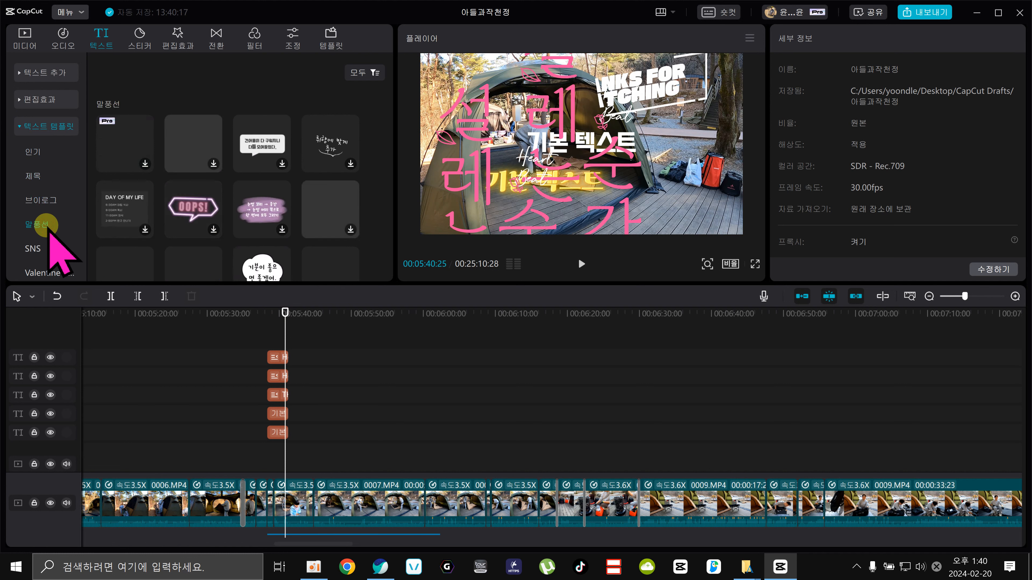
click(266, 138)
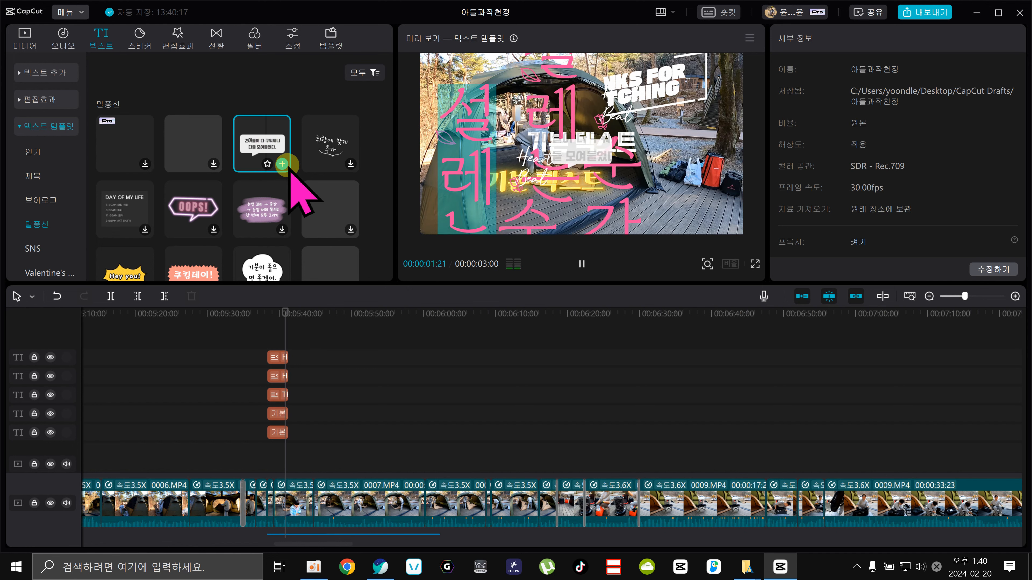
click(282, 164)
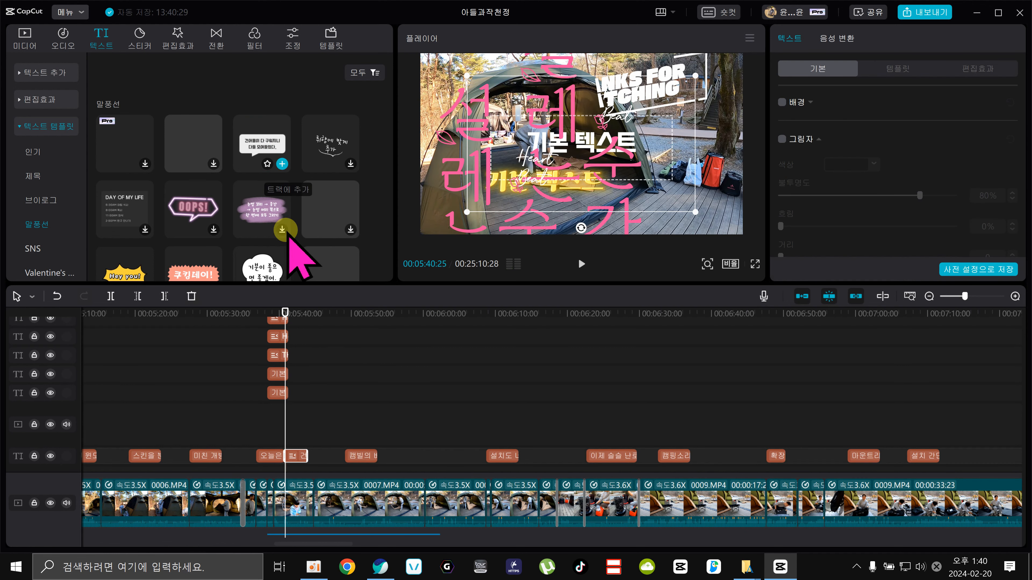
Set the font of the speech-bubble template's text to the commercial-use font 도현체
scroll(325, 399, down, 1)
scroll(310, 447, down, 1)
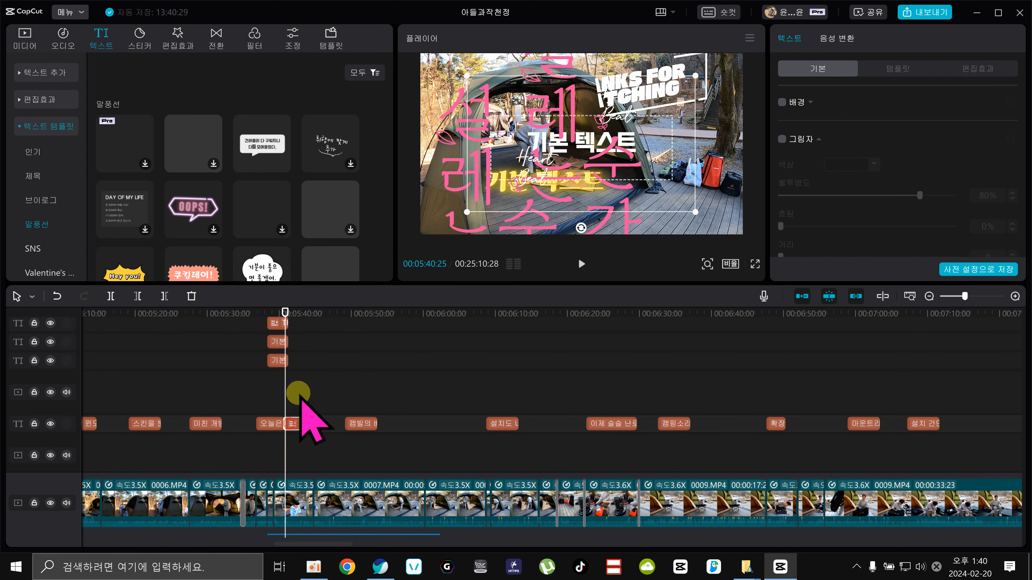
click(297, 313)
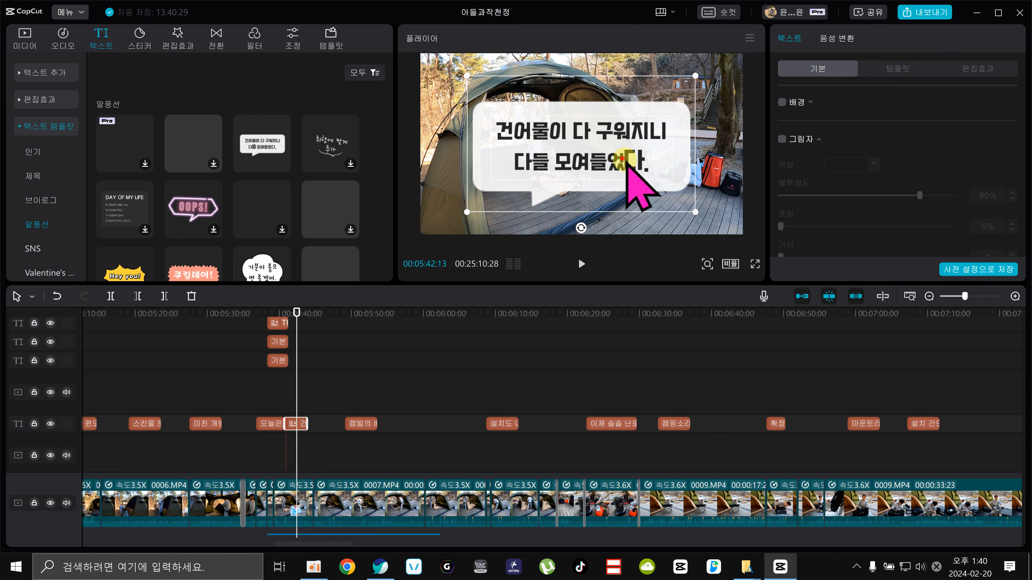
double_click(627, 171)
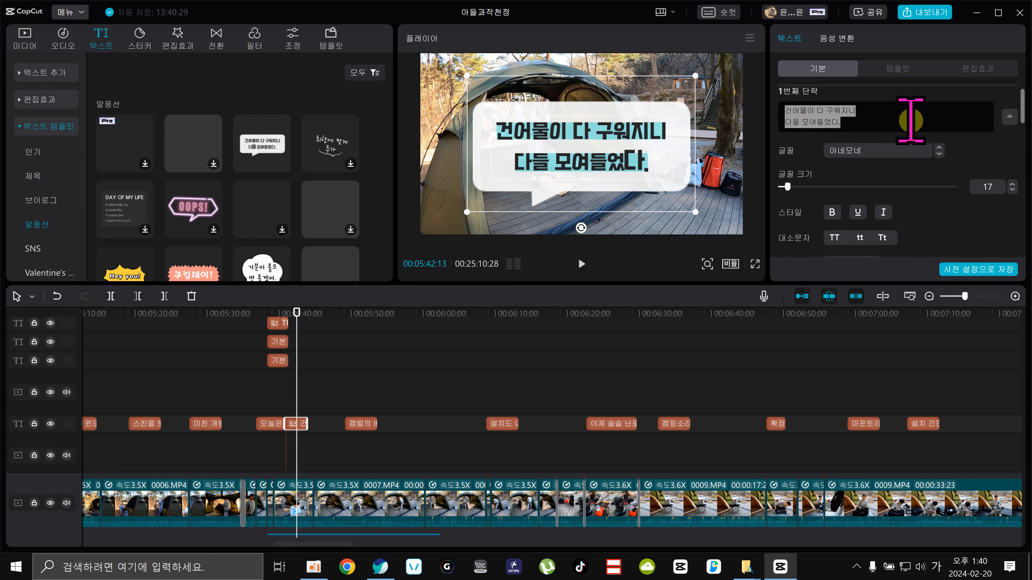
click(933, 150)
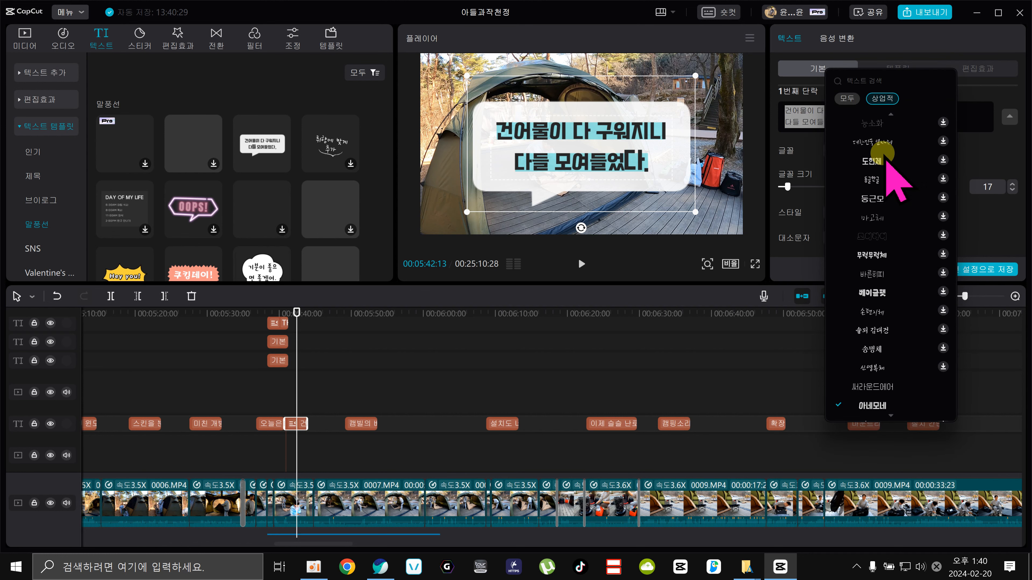
click(846, 98)
click(881, 99)
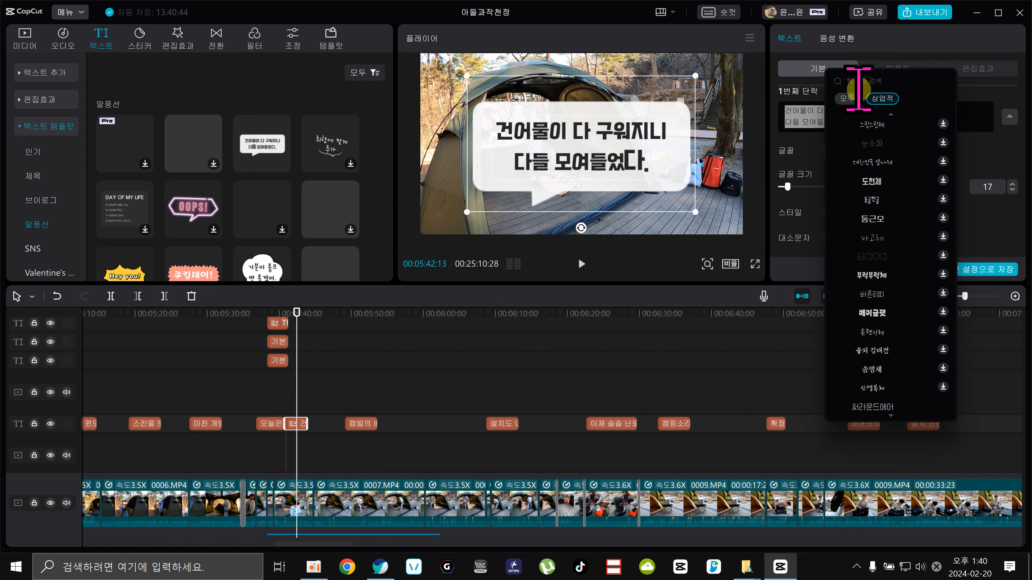
scroll(886, 227, up, 3)
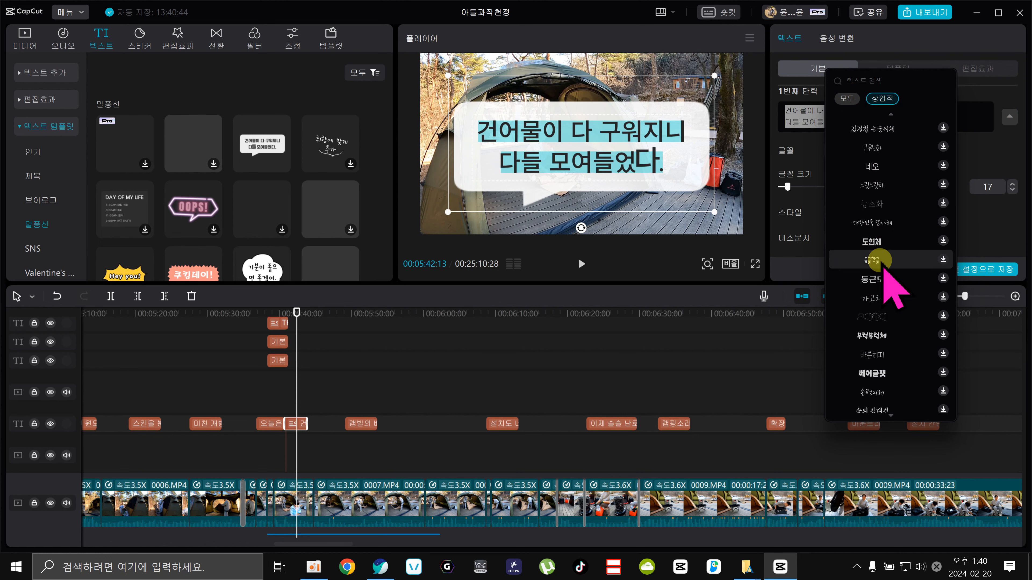
click(885, 241)
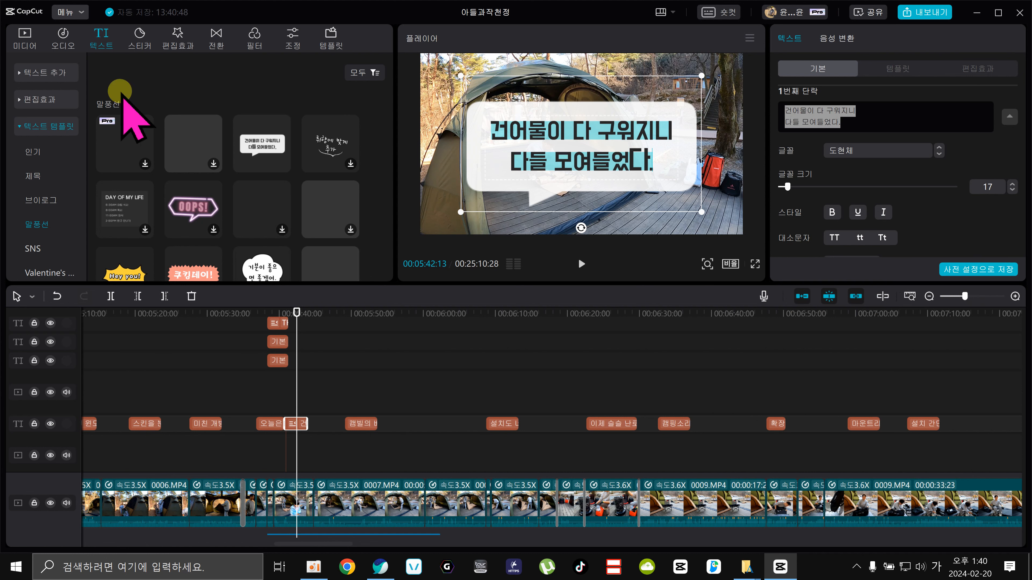
Browse the sticker categories, including 겨울, 세부 정보 and LOVE, and preview the open pink flower sticker from LOVE
click(17, 124)
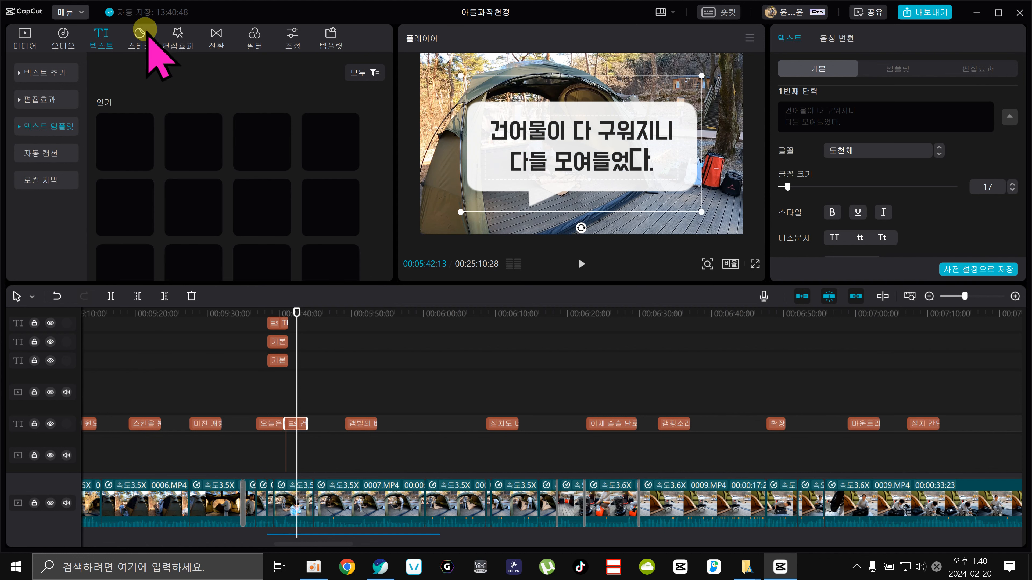
click(126, 36)
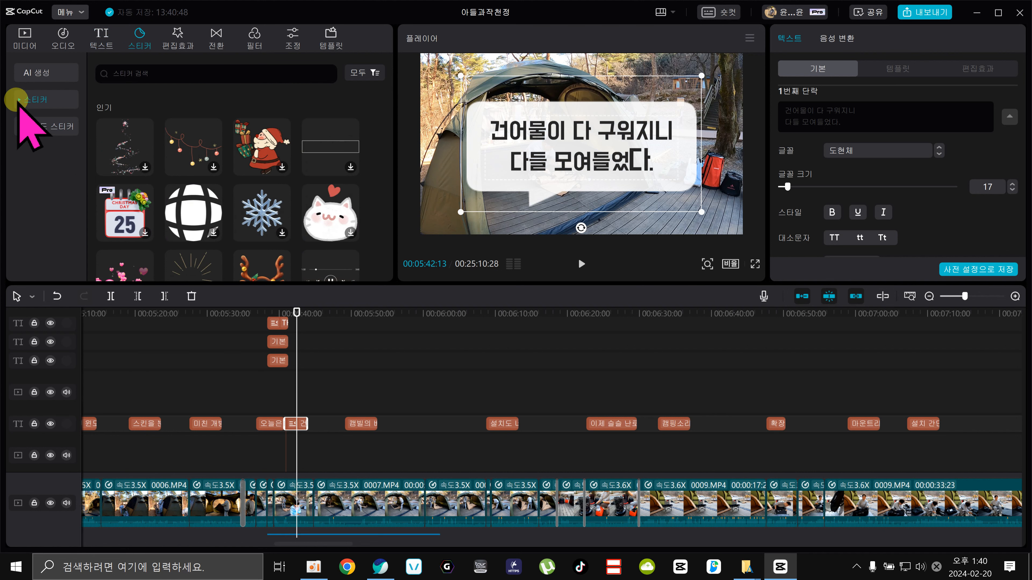
click(40, 174)
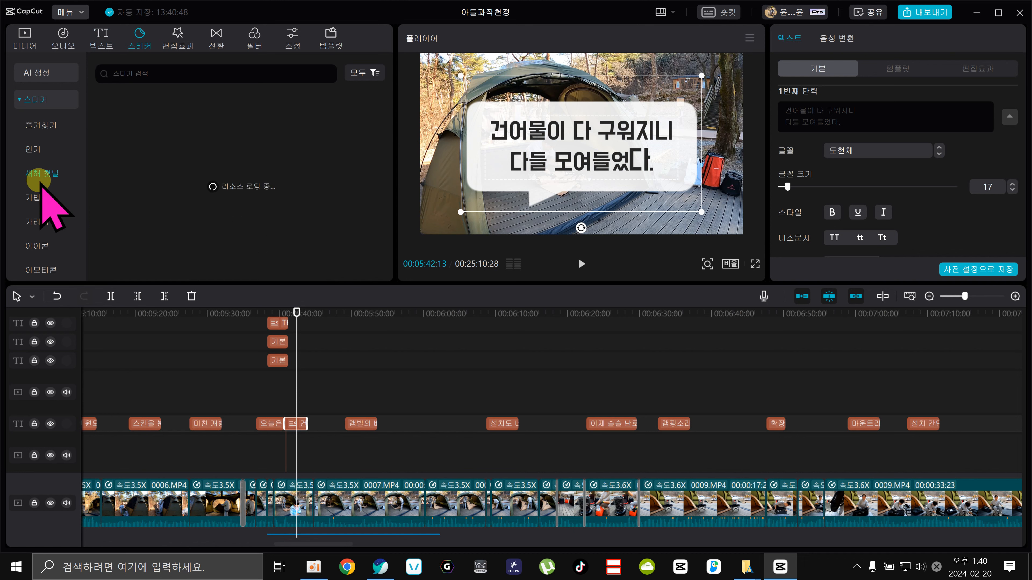
click(38, 197)
click(38, 221)
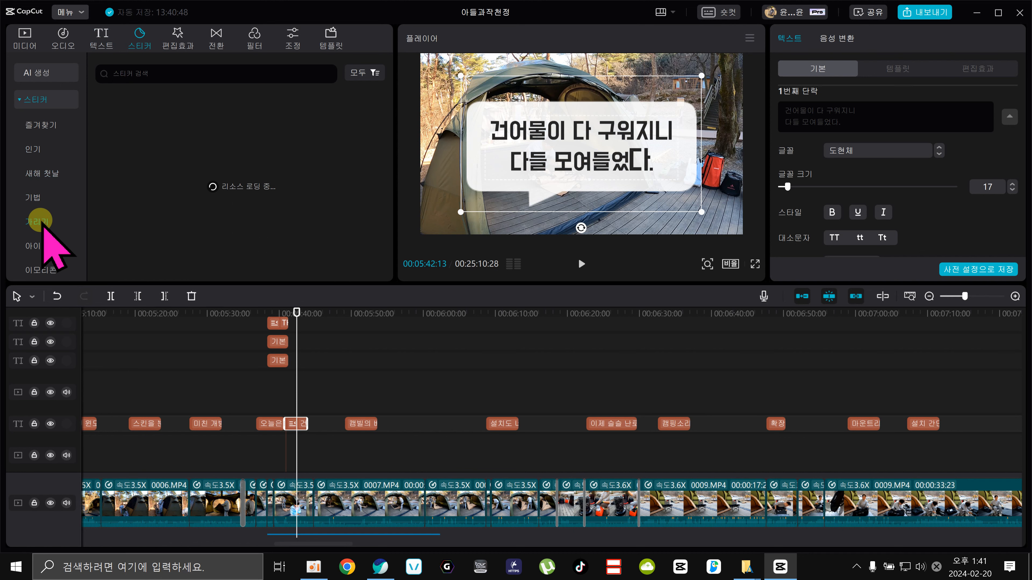
scroll(39, 220, down, 3)
click(40, 220)
scroll(45, 231, down, 2)
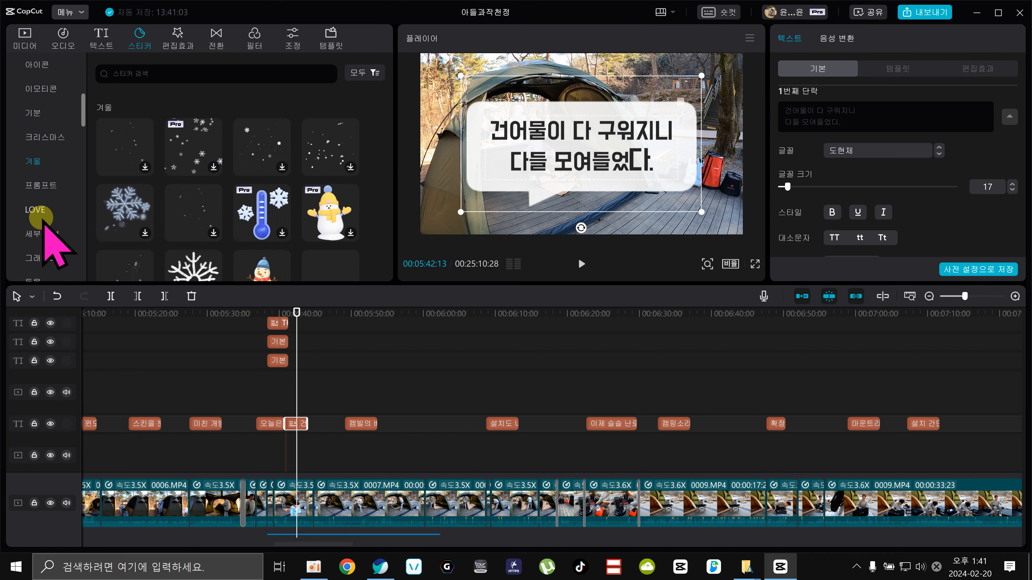
click(41, 210)
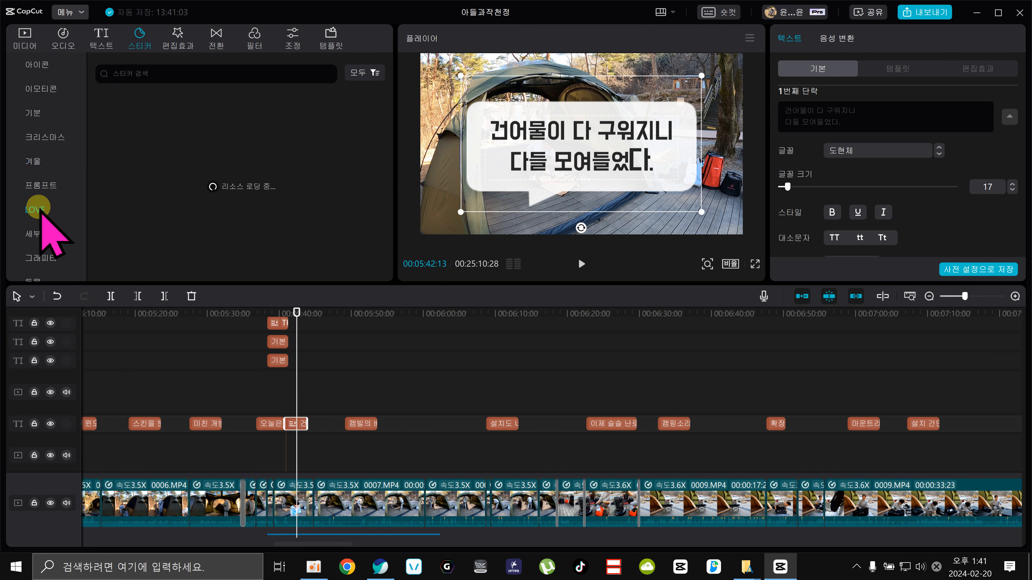
click(42, 234)
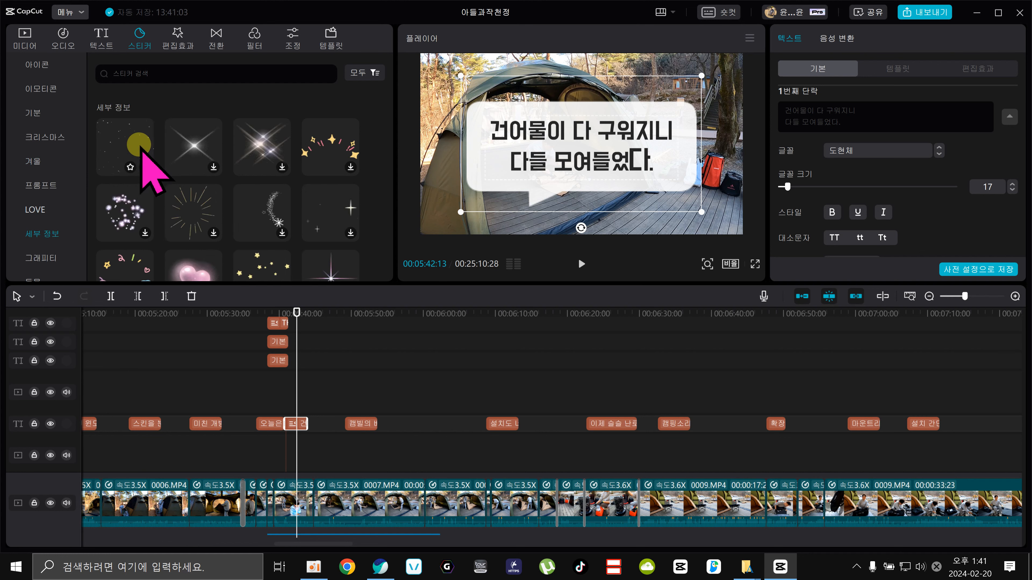
click(33, 208)
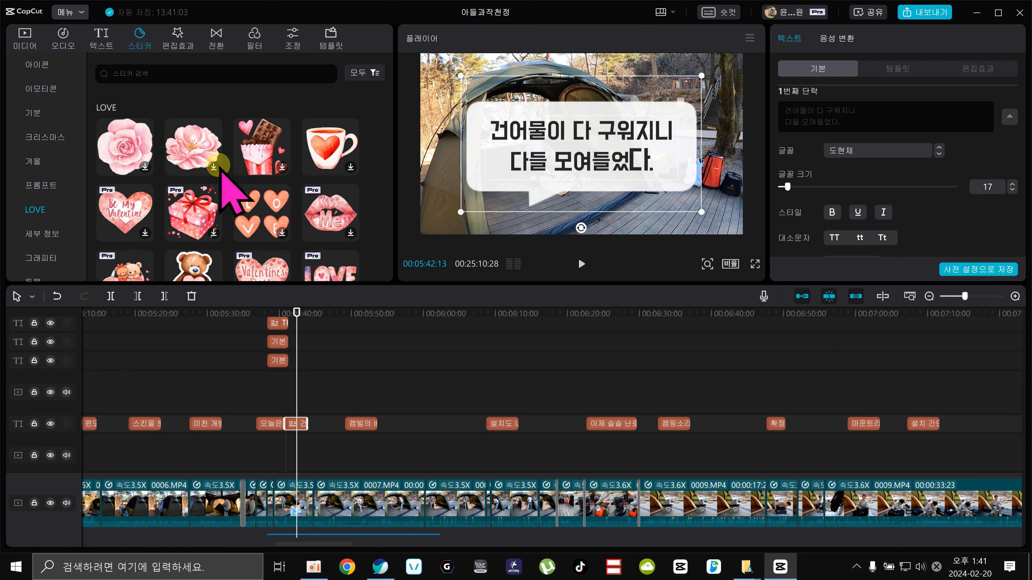
click(210, 163)
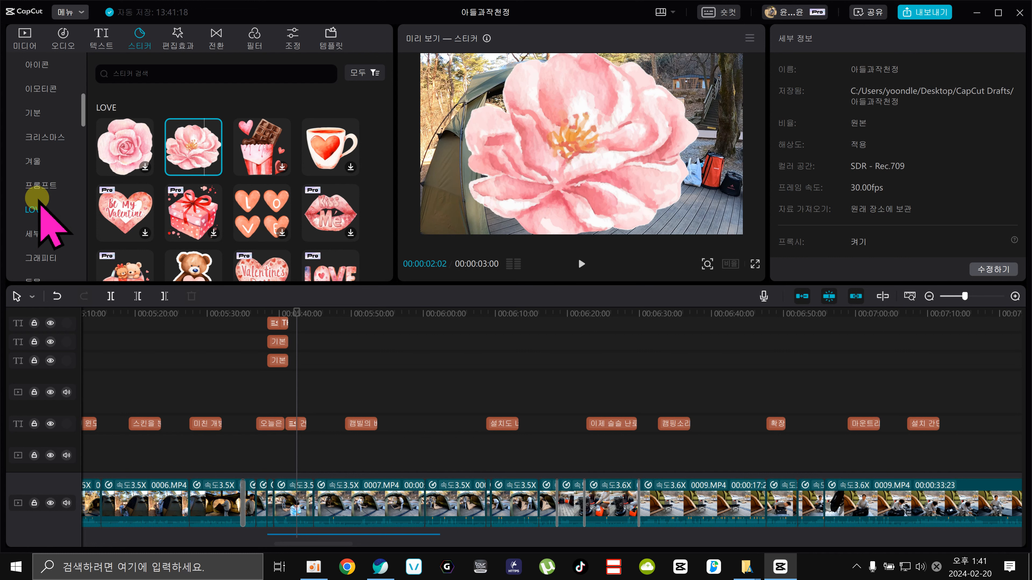
Look through the available video effects, transitions, filters, adjustments and the 인트로 category of video templates
click(164, 46)
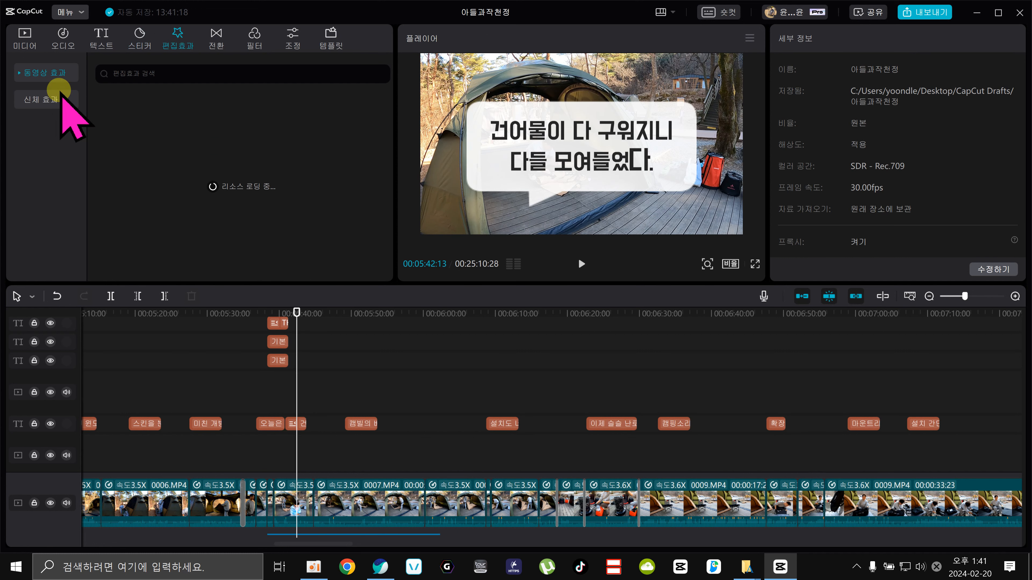
click(25, 97)
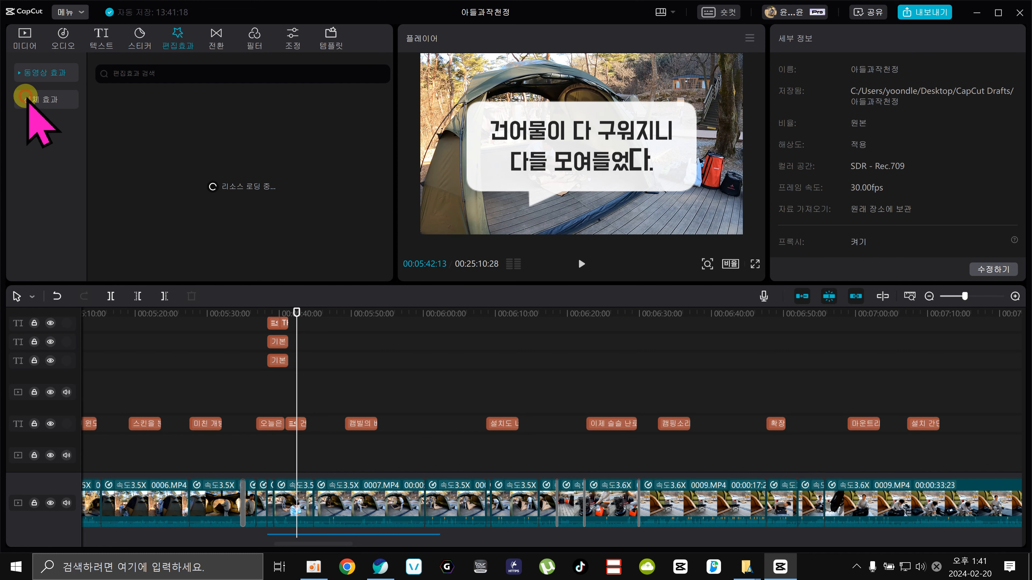
click(20, 72)
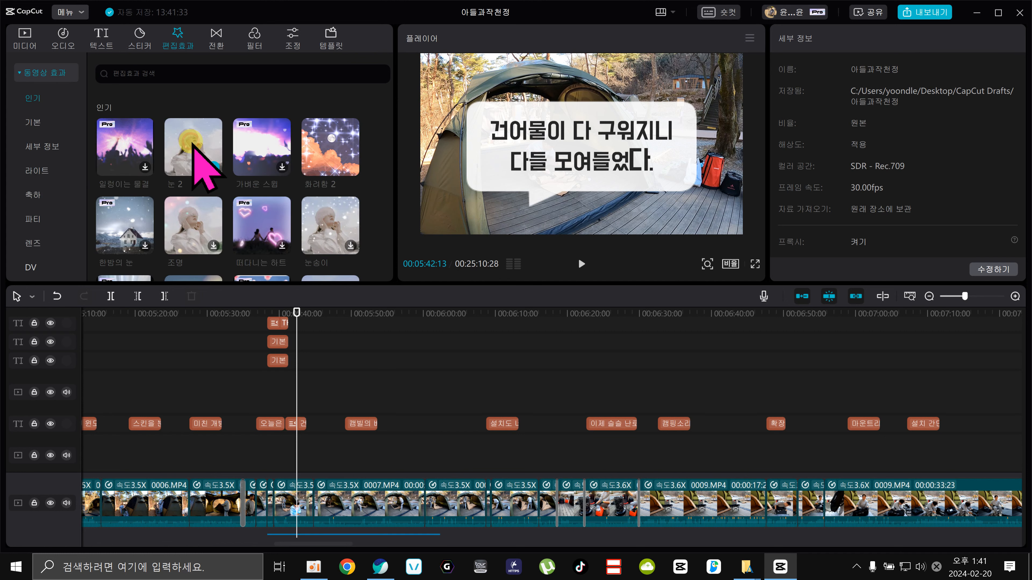
click(220, 42)
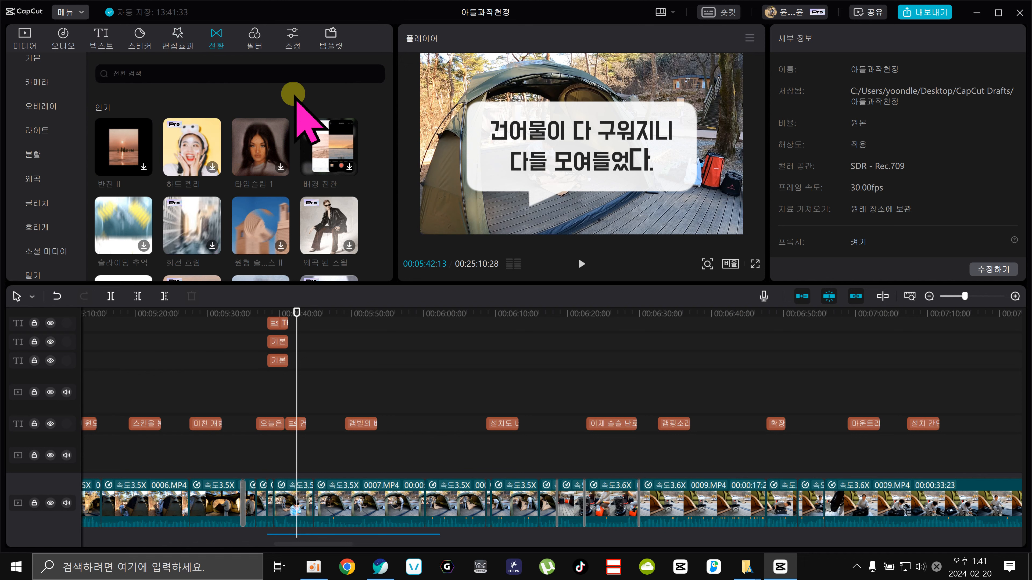
click(248, 38)
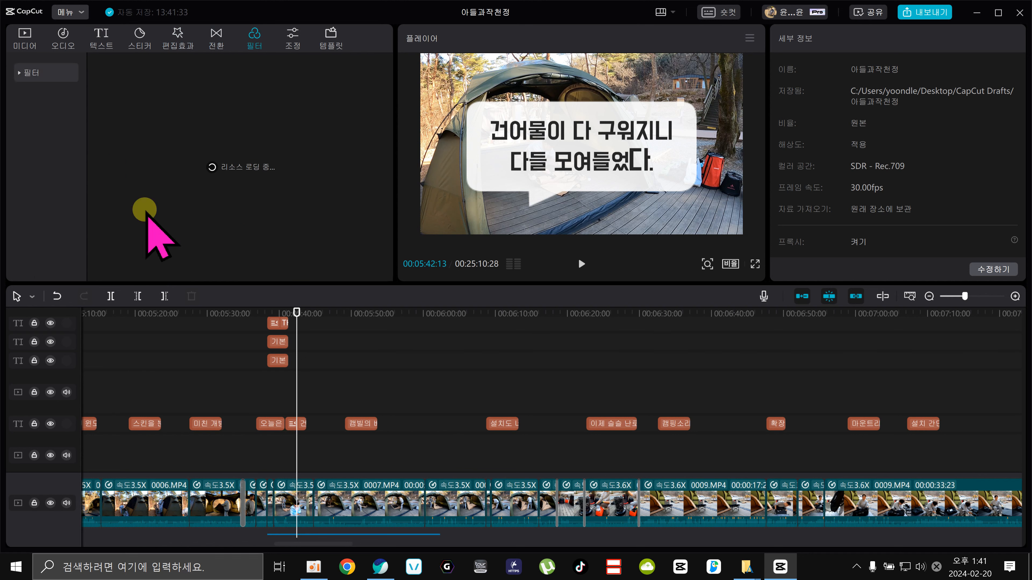
click(294, 37)
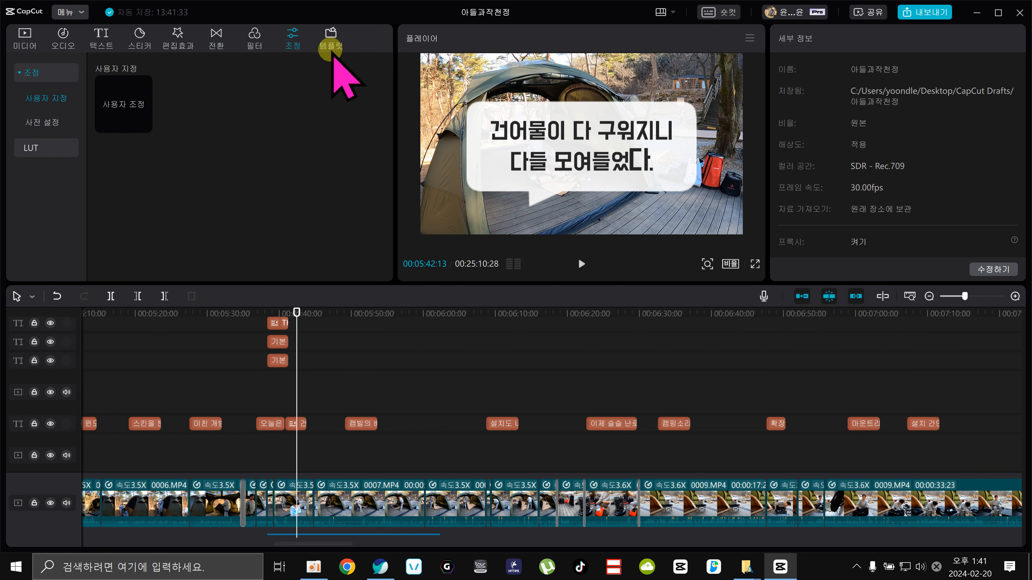
click(324, 45)
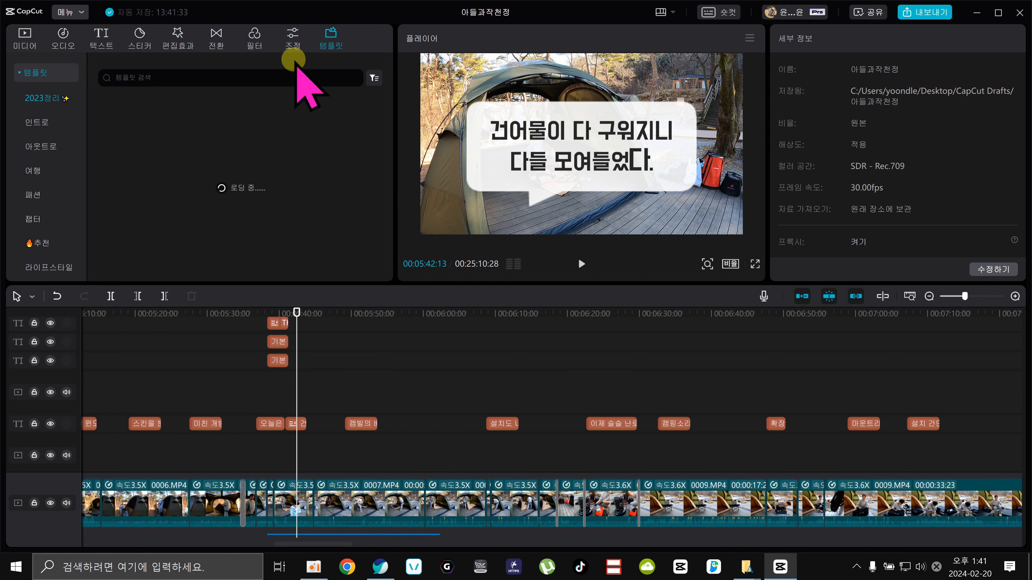
click(30, 122)
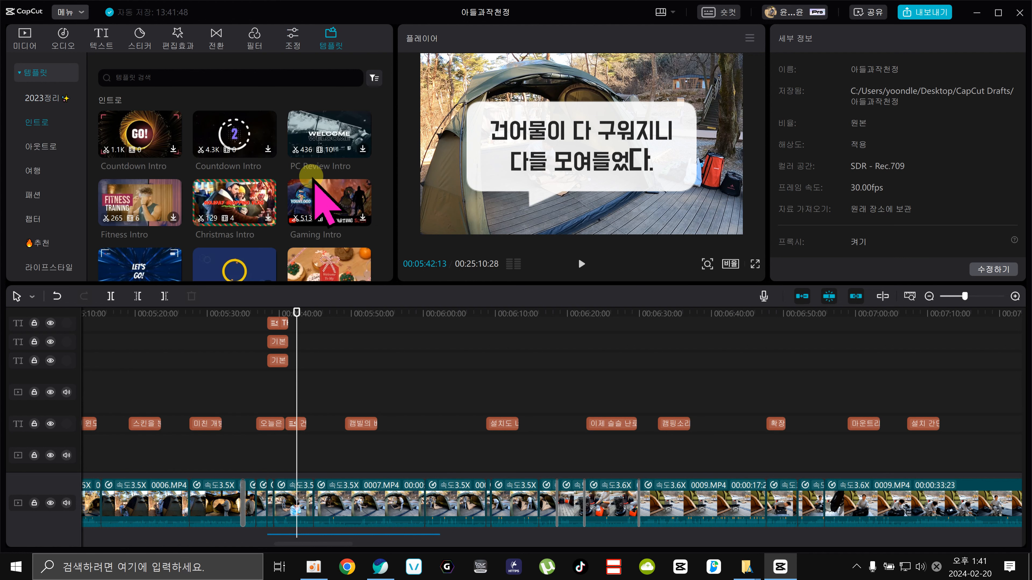
Look through the video template categories 여행, 2023정리, 인트로 and 아웃트로, ending back at 2023정리
click(32, 170)
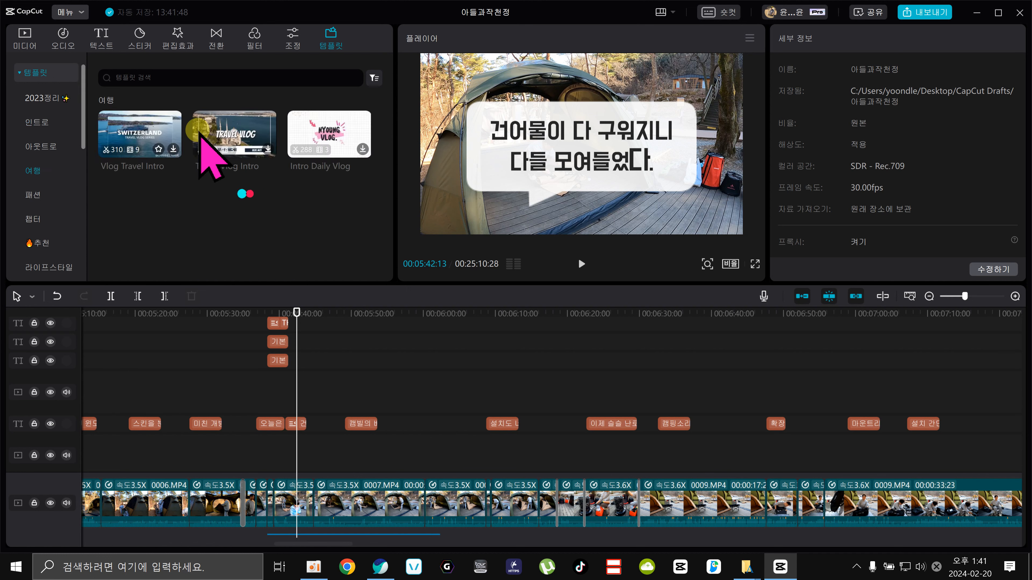
click(43, 97)
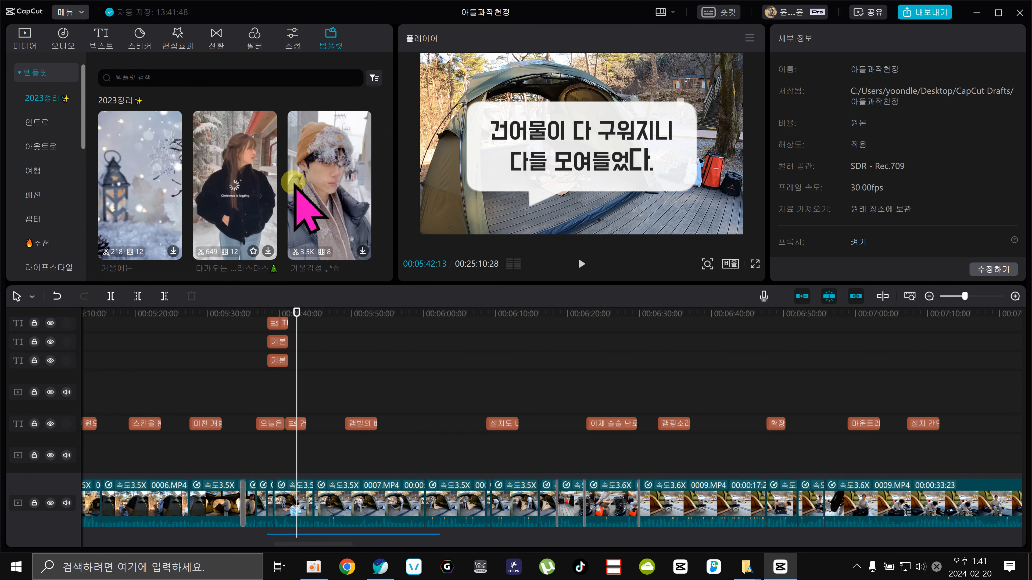
drag(324, 151, 321, 58)
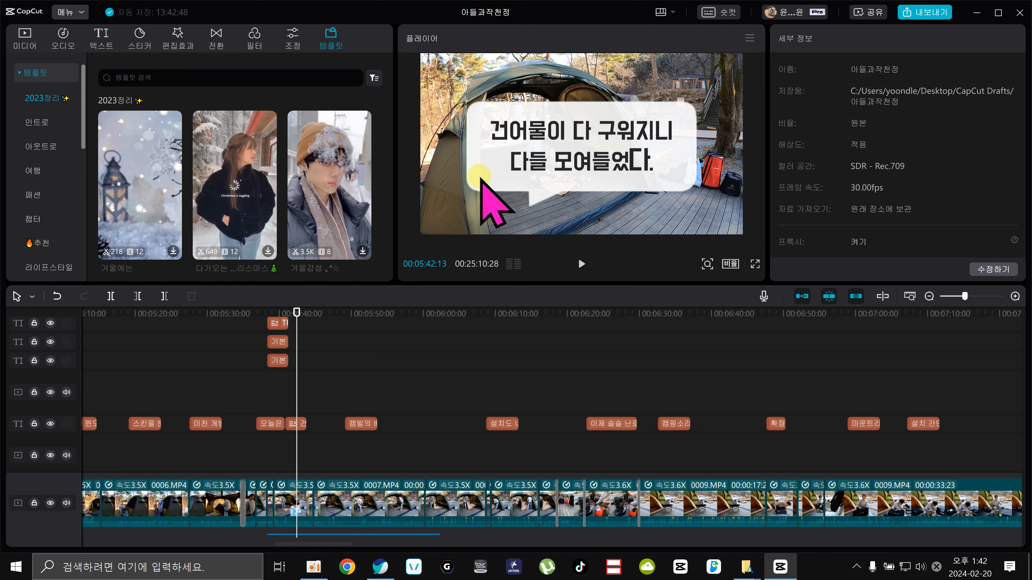
click(37, 122)
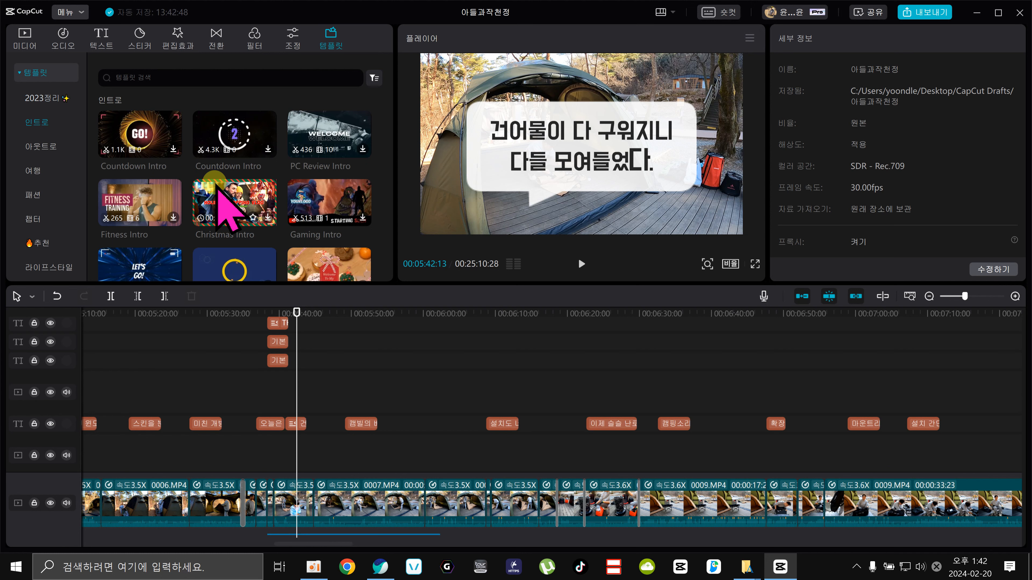
click(37, 147)
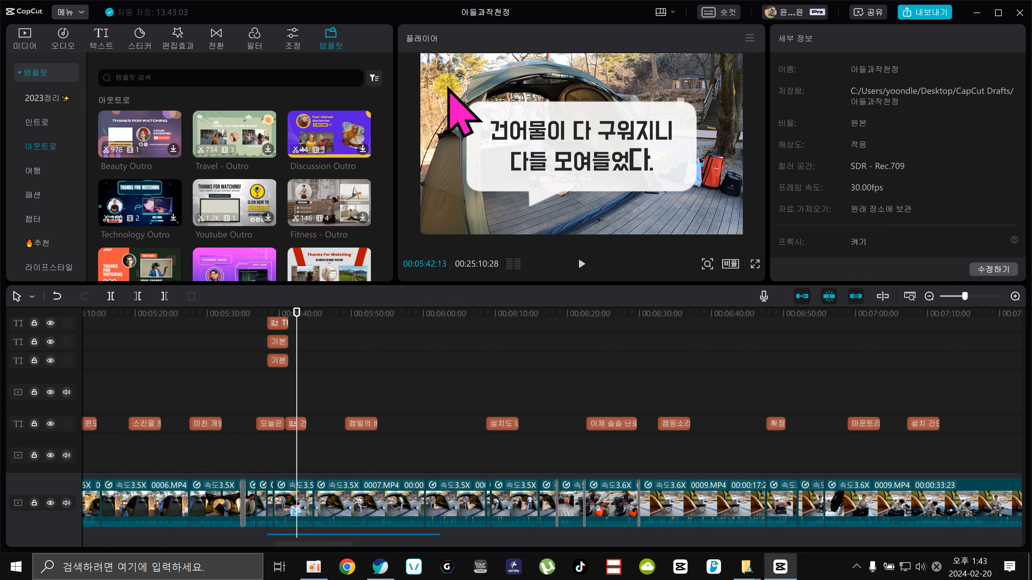
scroll(384, 140, down, 5)
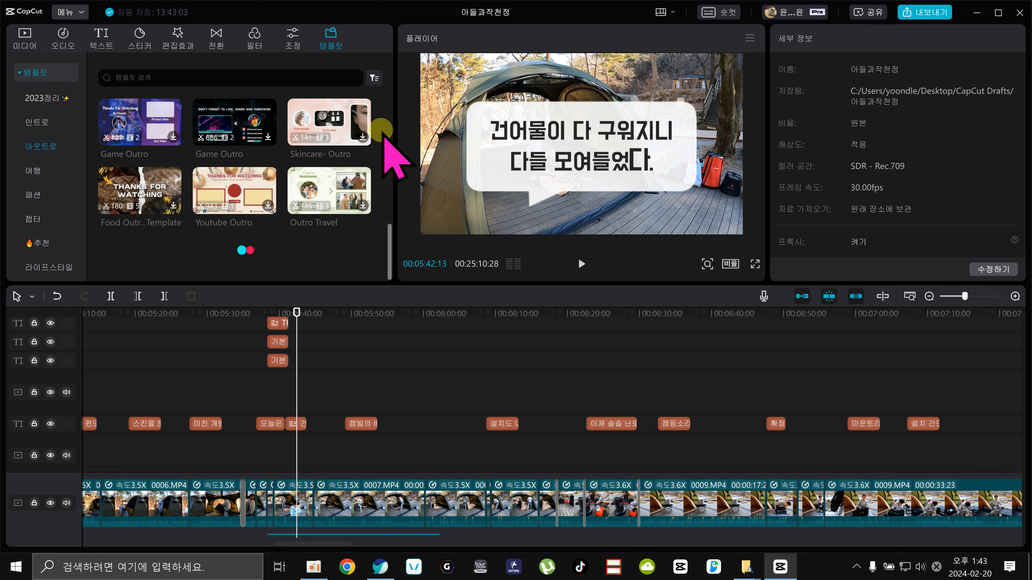
click(42, 99)
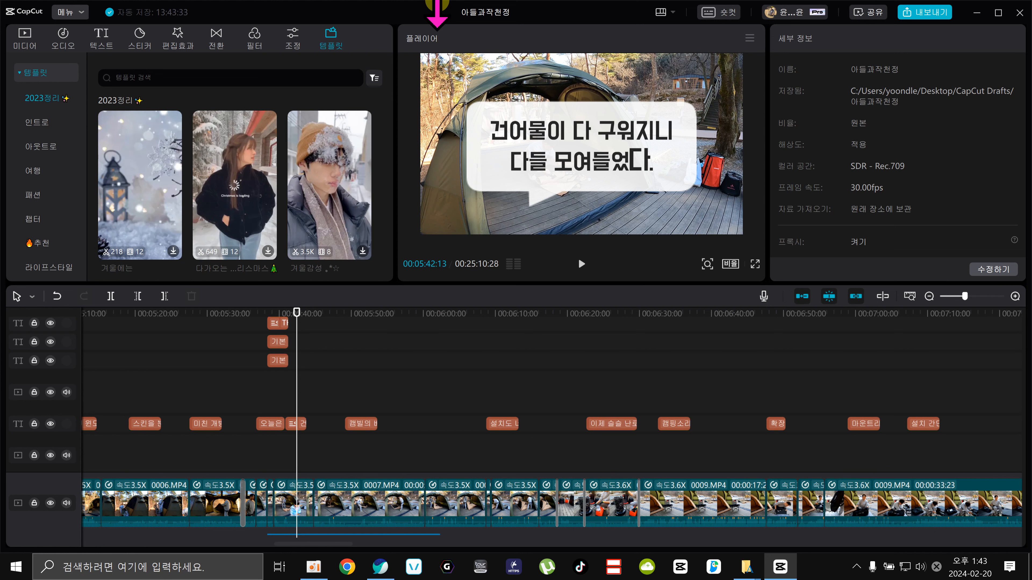
click(330, 40)
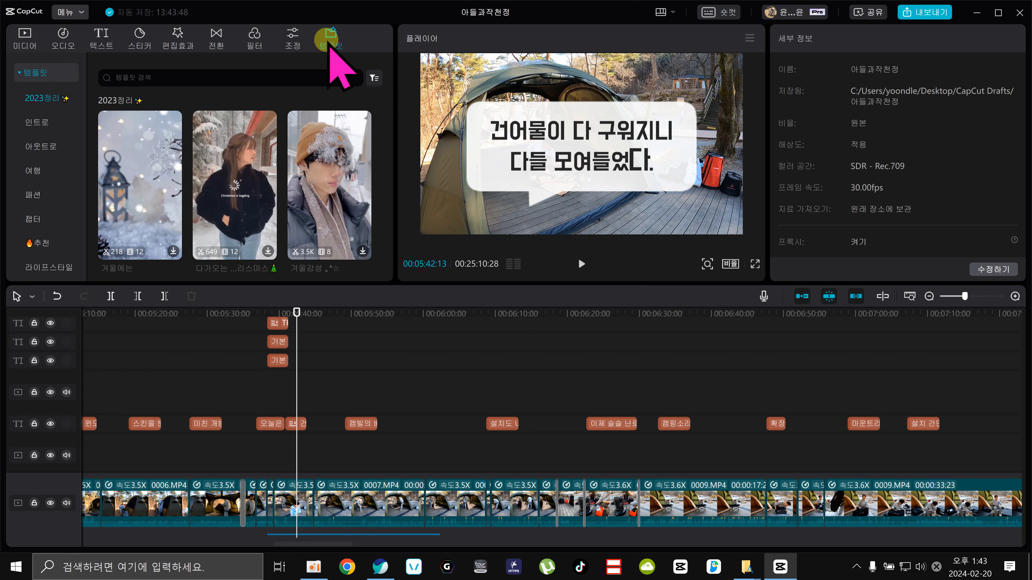